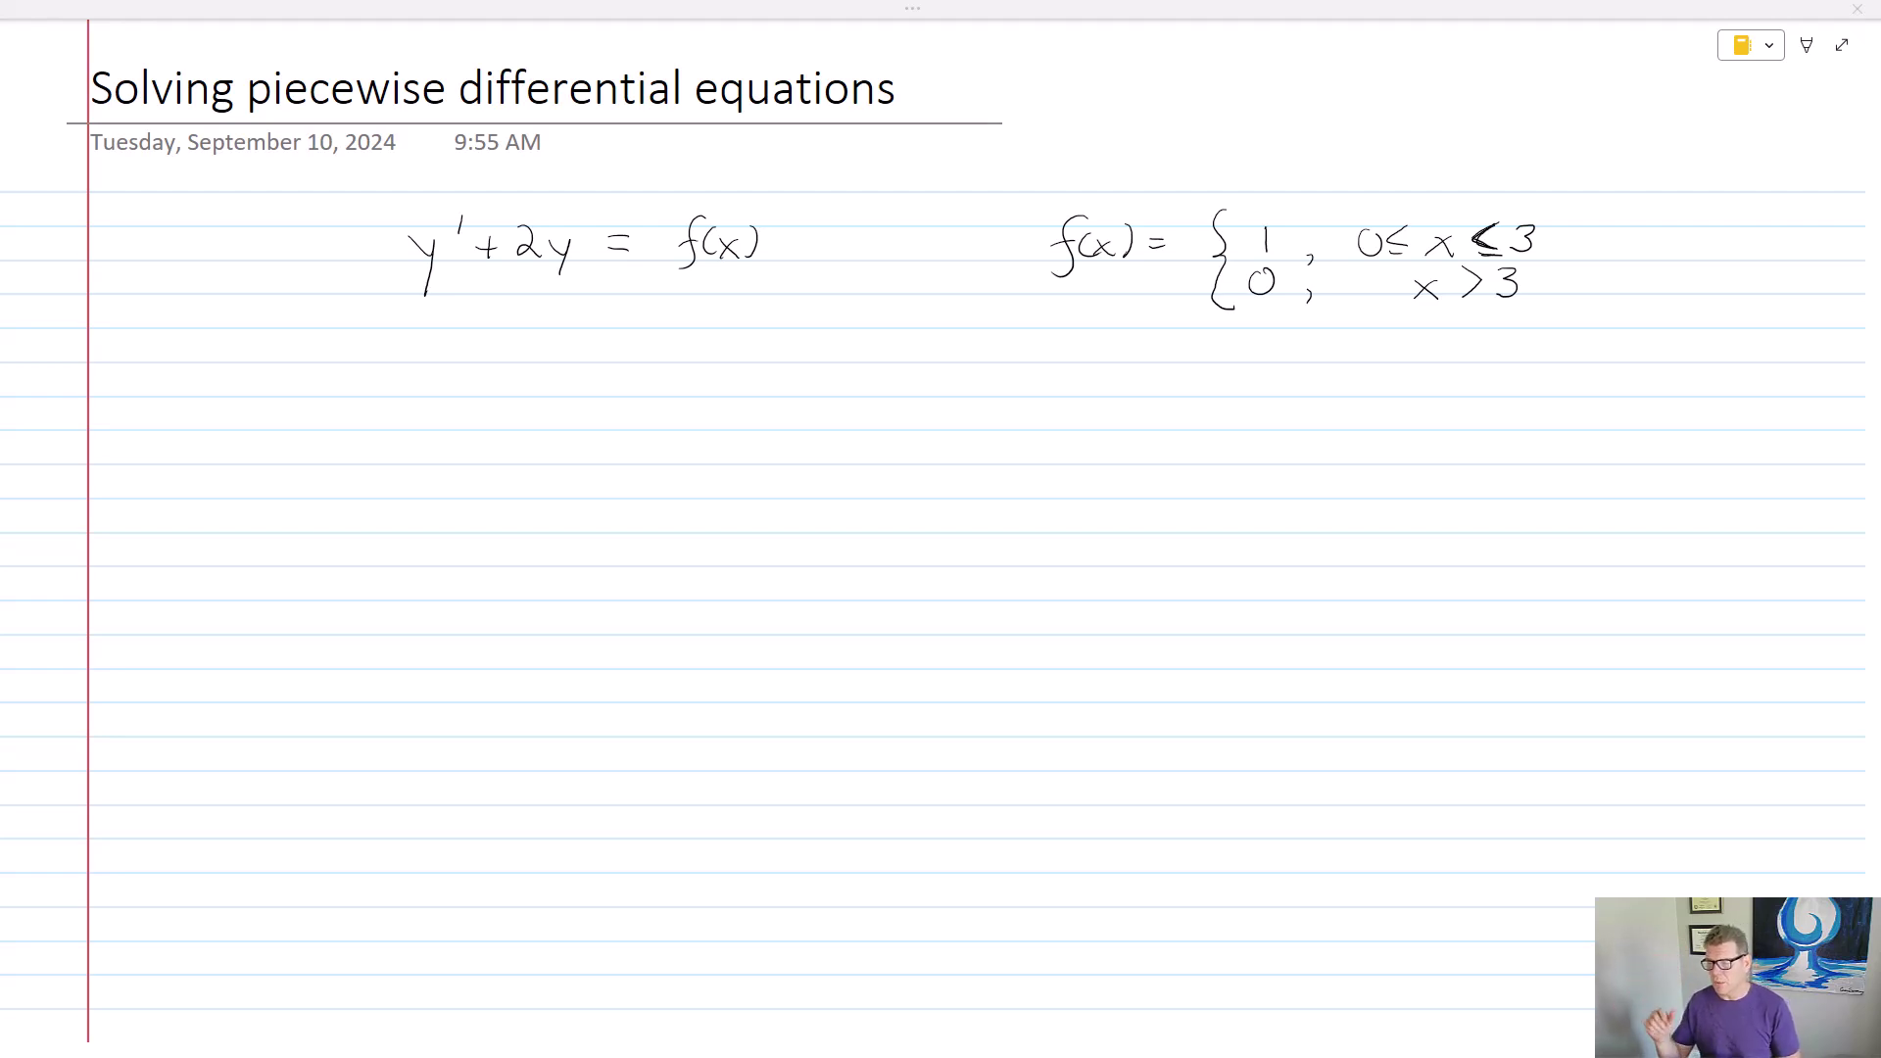
Ink ', y(0) = 0' after the piecewise definition of f(x)
mouse_move(1593, 255)
left_mouse_down()
mouse_move(1596, 274)
mouse_move(1647, 259)
left_mouse_up()
mouse_move(1656, 241)
left_mouse_down()
mouse_move(1646, 273)
mouse_move(1689, 238)
left_mouse_up()
mouse_move(1704, 228)
left_mouse_down()
mouse_move(1707, 257)
mouse_move(1745, 238)
left_mouse_up()
left_click_drag(1727, 249, 1777, 235)
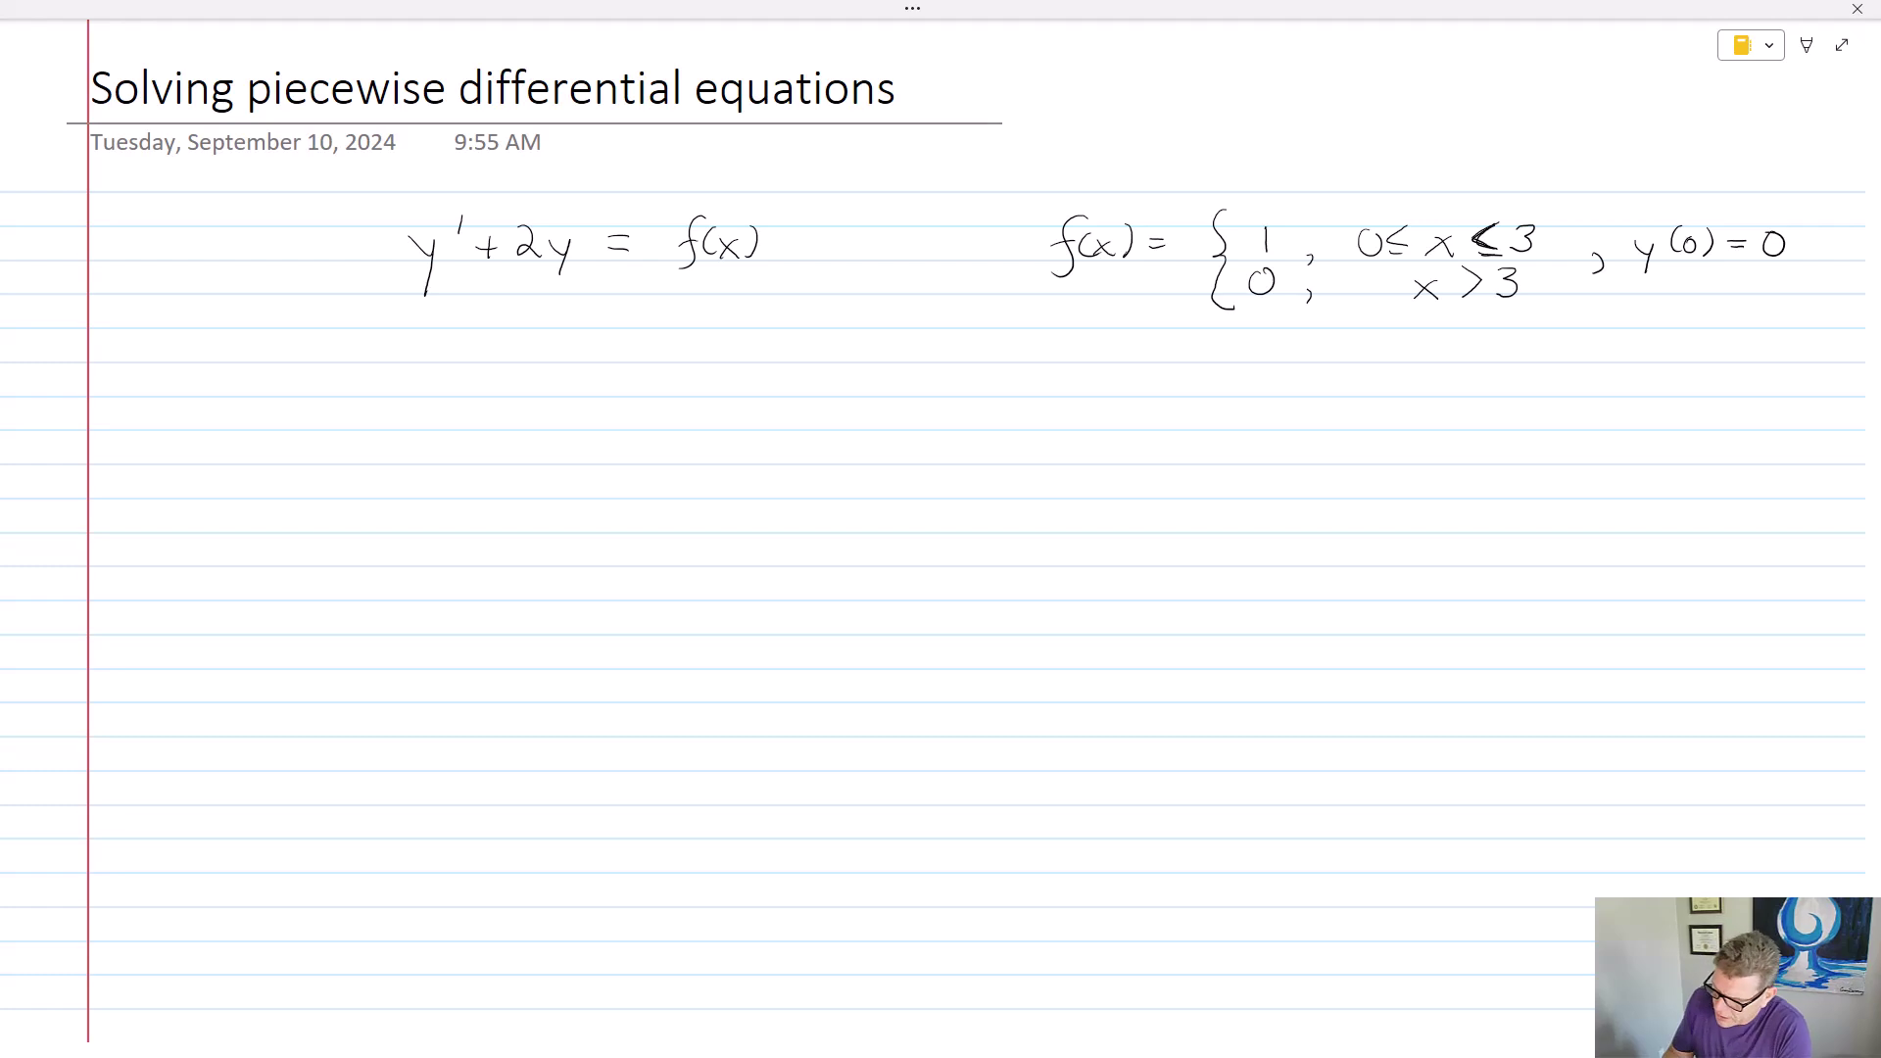
Write 'I(x) =' on a new line below the equation
left_click_drag(324, 366, 372, 362)
mouse_move(356, 366)
left_mouse_down()
mouse_move(357, 392)
mouse_move(428, 392)
left_mouse_up()
mouse_move(428, 374)
left_mouse_down()
mouse_move(407, 393)
mouse_move(442, 393)
left_mouse_up()
left_click_drag(467, 377, 482, 376)
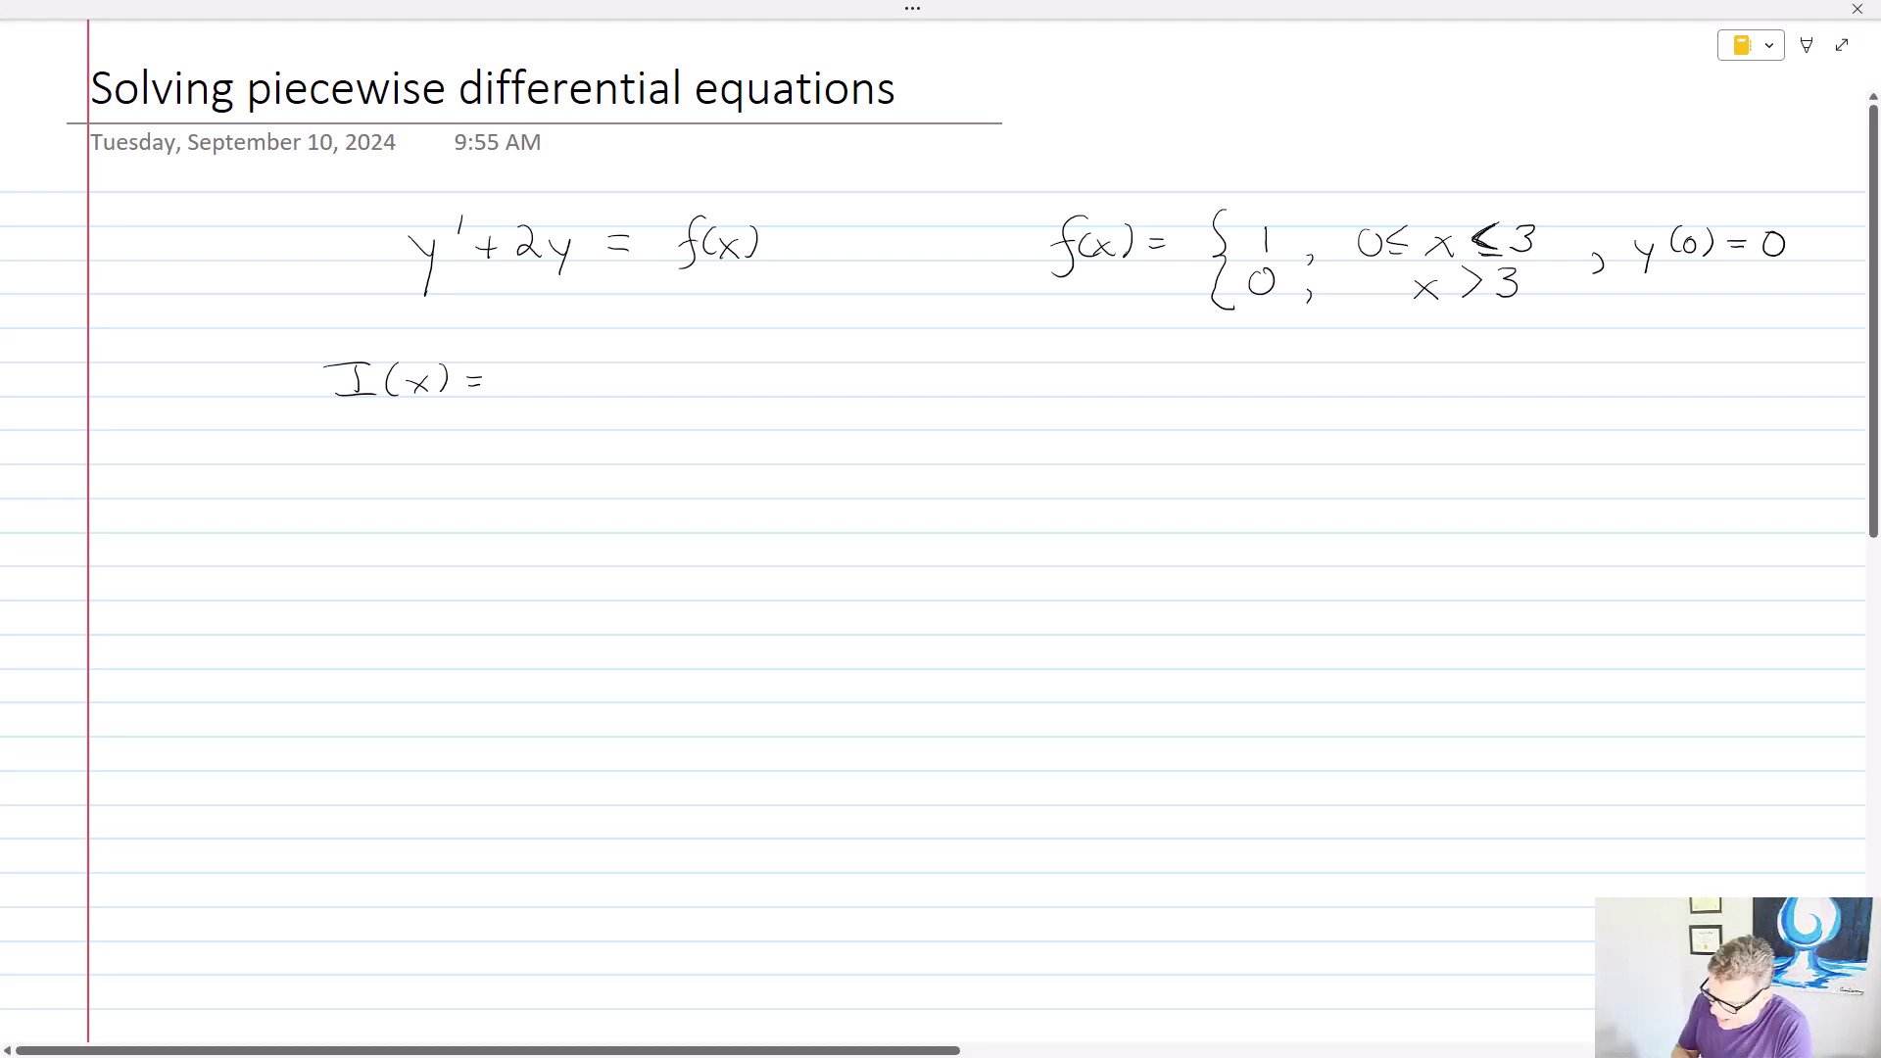
Complete the integrating factor as e^{∫2dx} = e^{2x}
left_click_drag(552, 378, 574, 394)
mouse_move(582, 364)
left_mouse_down()
mouse_move(611, 338)
mouse_move(657, 360)
left_mouse_up()
mouse_move(657, 346)
left_mouse_down()
mouse_move(645, 361)
mouse_move(670, 359)
left_mouse_up()
mouse_move(706, 348)
left_mouse_down()
mouse_move(629, 359)
mouse_move(645, 361)
left_mouse_up()
left_click_drag(658, 351, 684, 362)
left_click_drag(683, 347, 669, 362)
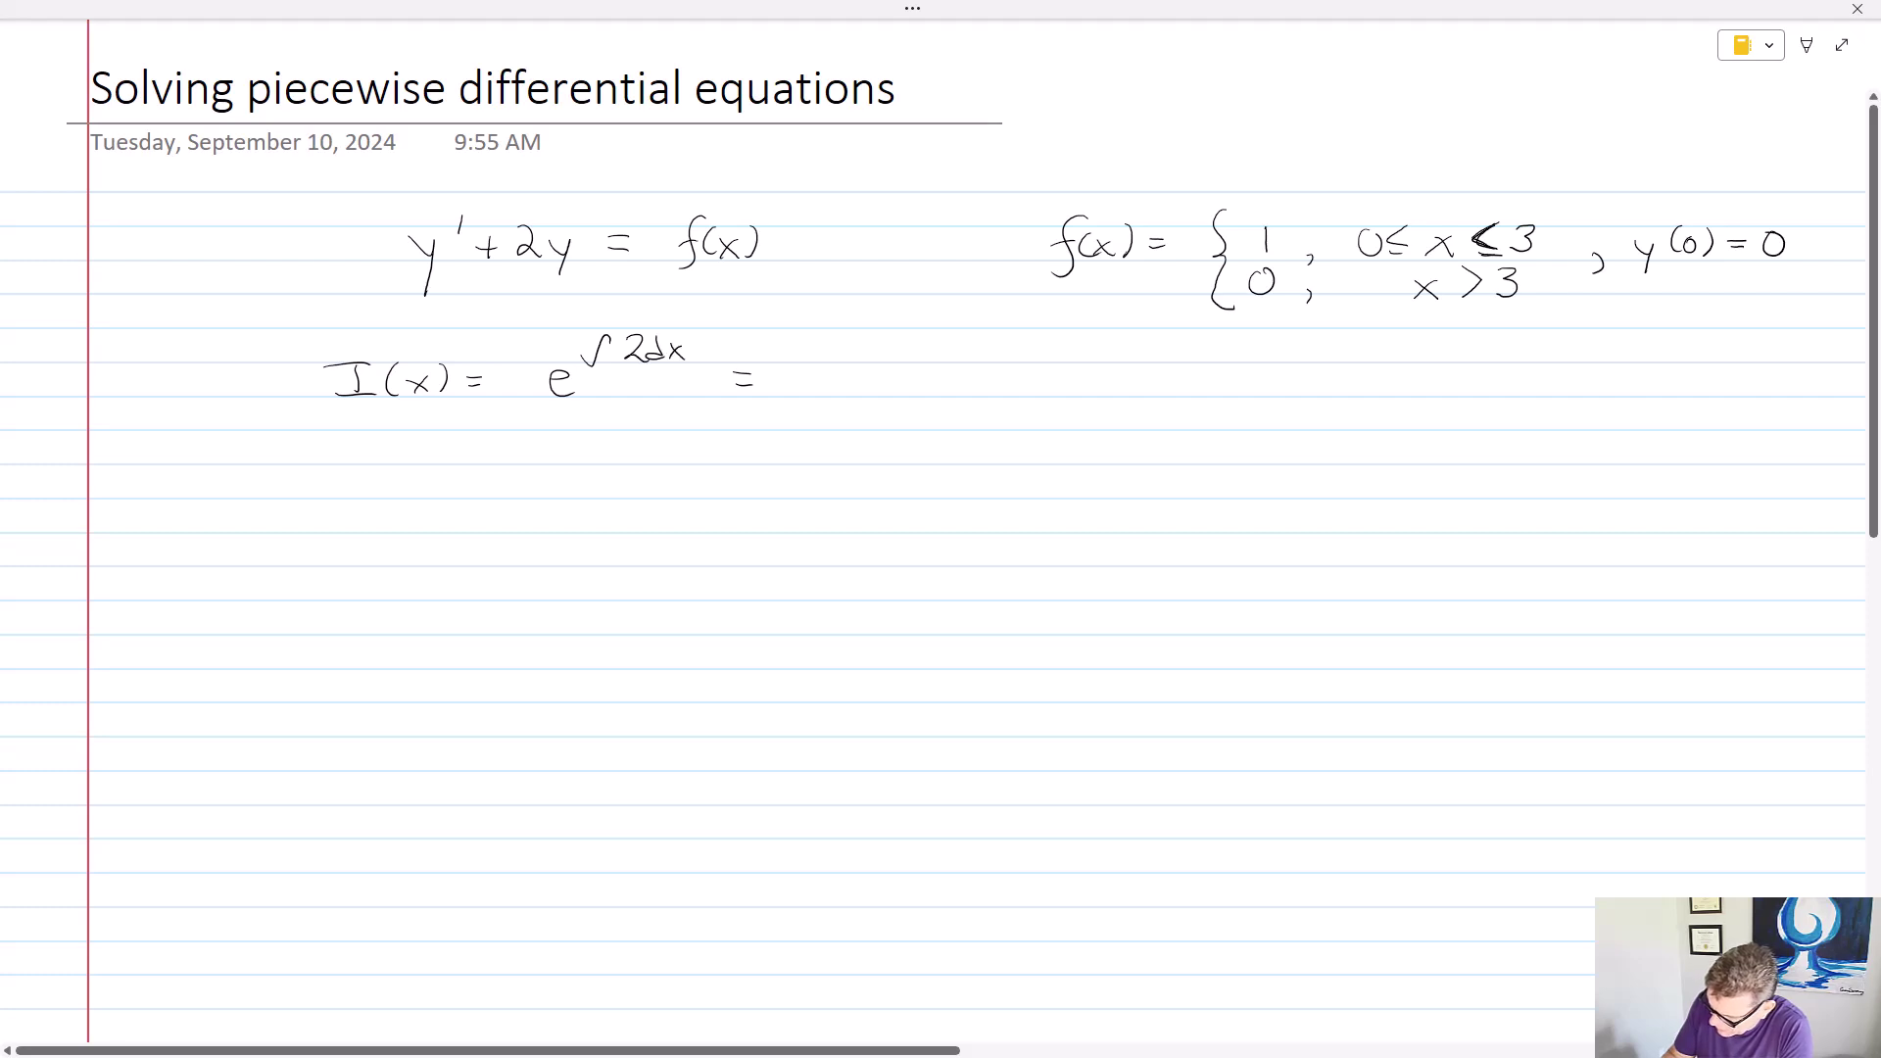
left_click_drag(782, 382, 848, 368)
left_click_drag(848, 355, 834, 369)
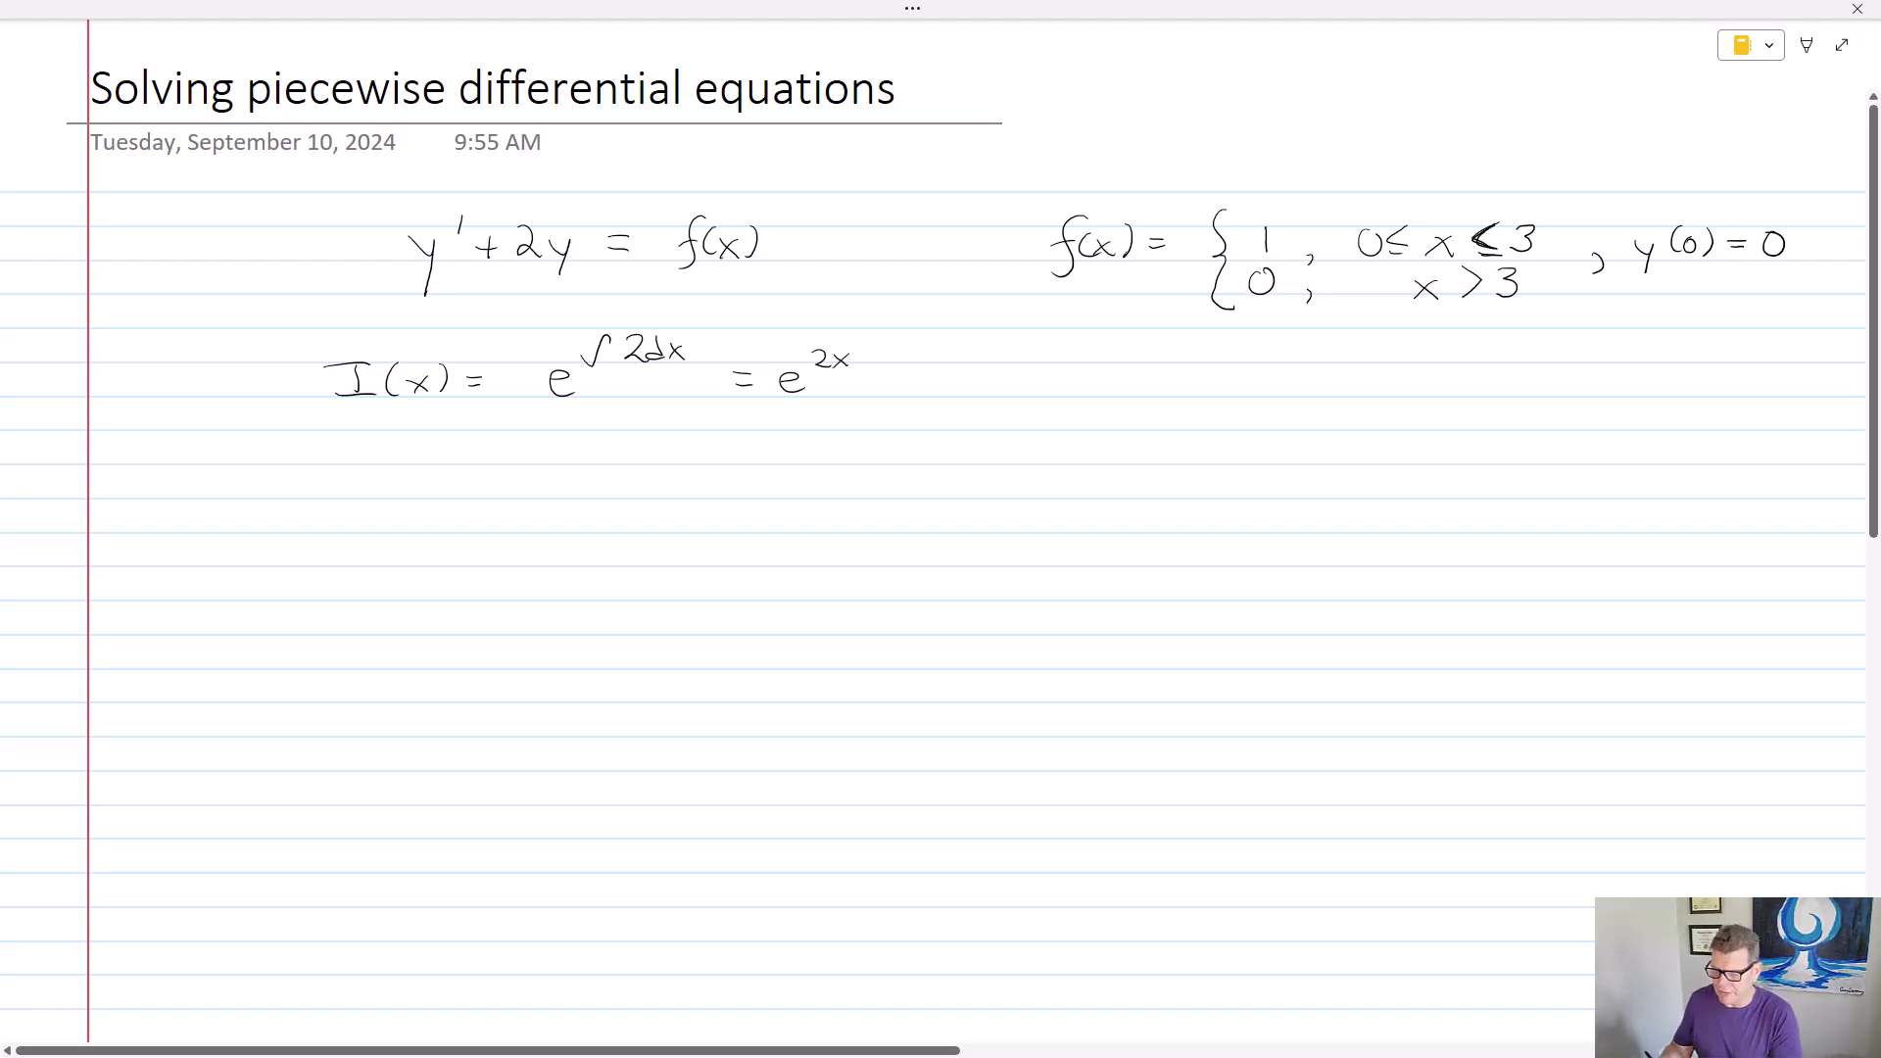
Write [e^{2x}y]' = e^{2x}f(x), then start an integral with lower limit 0 below
mouse_move(449, 432)
left_mouse_down()
mouse_move(426, 502)
mouse_move(447, 504)
mouse_move(451, 459)
mouse_move(471, 487)
mouse_move(509, 447)
mouse_move(530, 502)
left_mouse_up()
mouse_move(552, 437)
left_mouse_down()
mouse_move(579, 436)
mouse_move(560, 499)
left_mouse_up()
left_click_drag(610, 427, 605, 441)
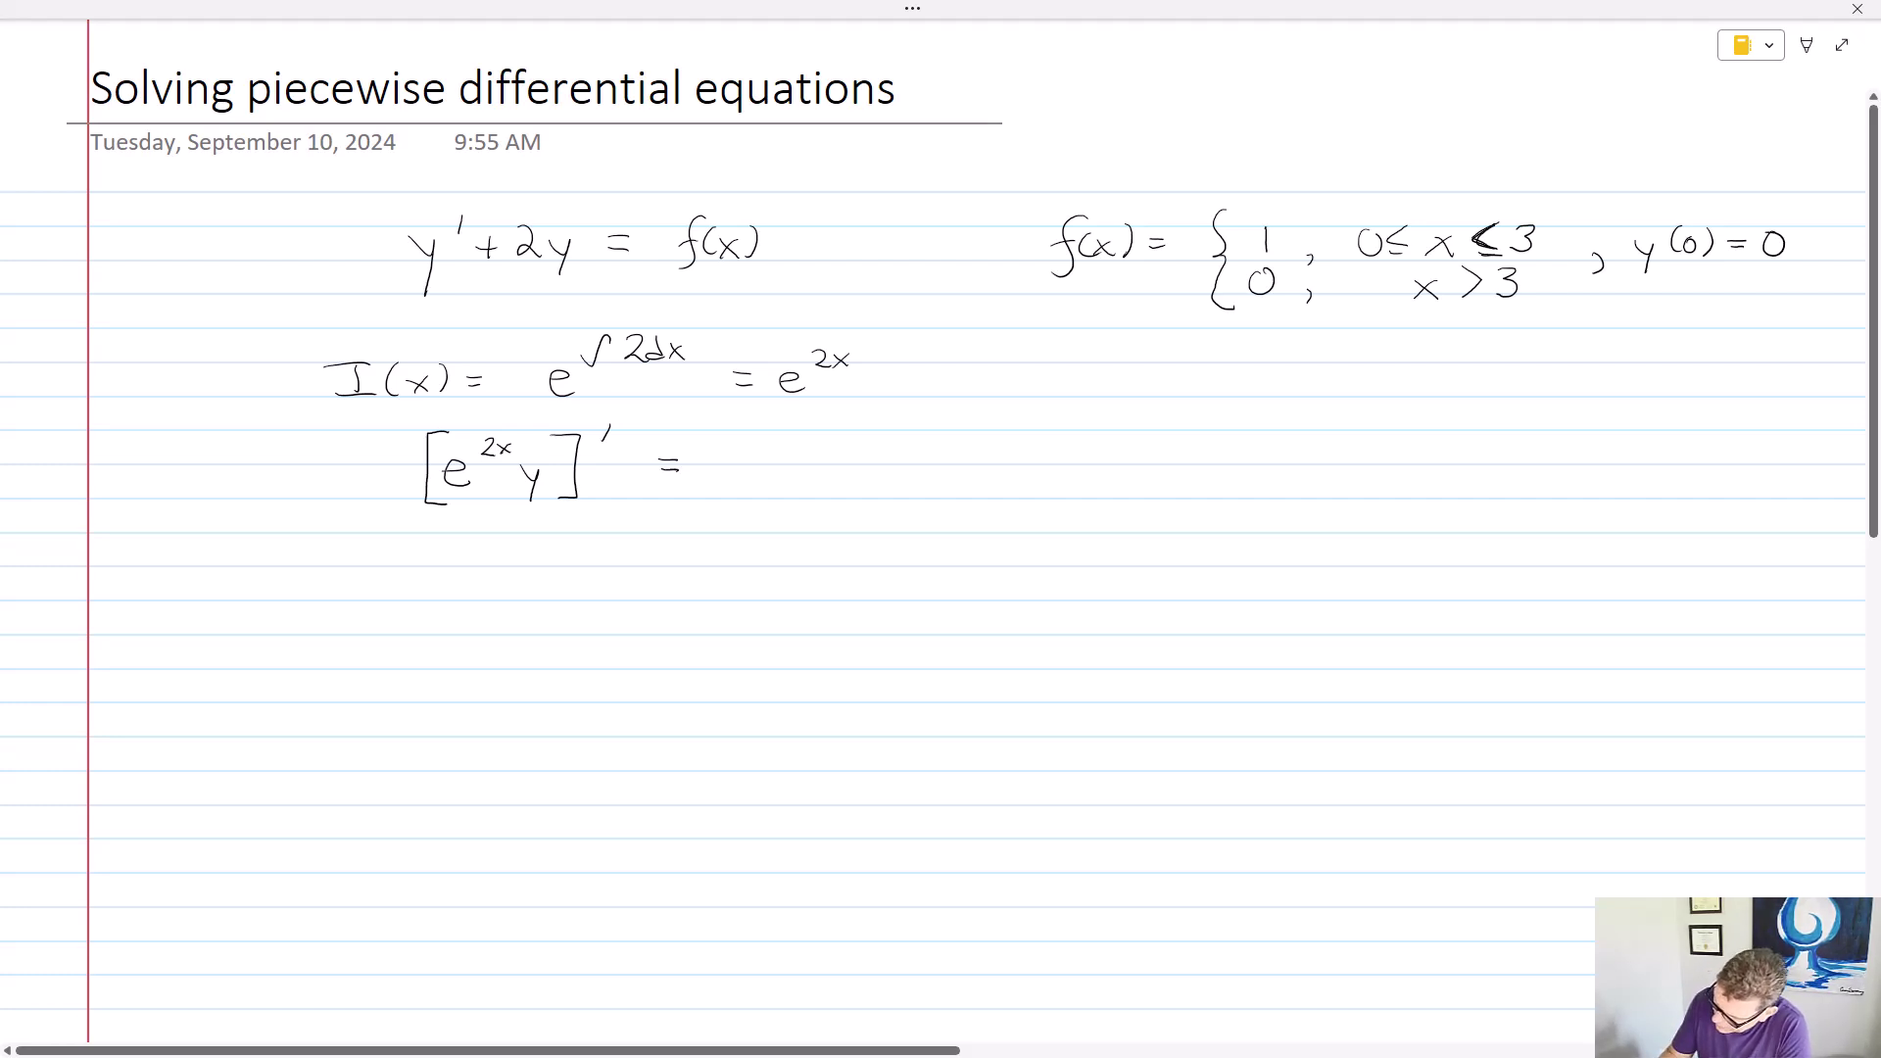
mouse_move(728, 472)
left_mouse_down()
mouse_move(742, 460)
mouse_move(755, 487)
left_mouse_up()
mouse_move(762, 443)
left_mouse_down()
mouse_move(754, 485)
mouse_move(793, 461)
mouse_move(832, 467)
left_mouse_up()
mouse_move(843, 454)
left_mouse_down()
mouse_move(839, 482)
mouse_move(868, 482)
mouse_move(851, 482)
left_mouse_up()
left_click_drag(881, 442, 882, 480)
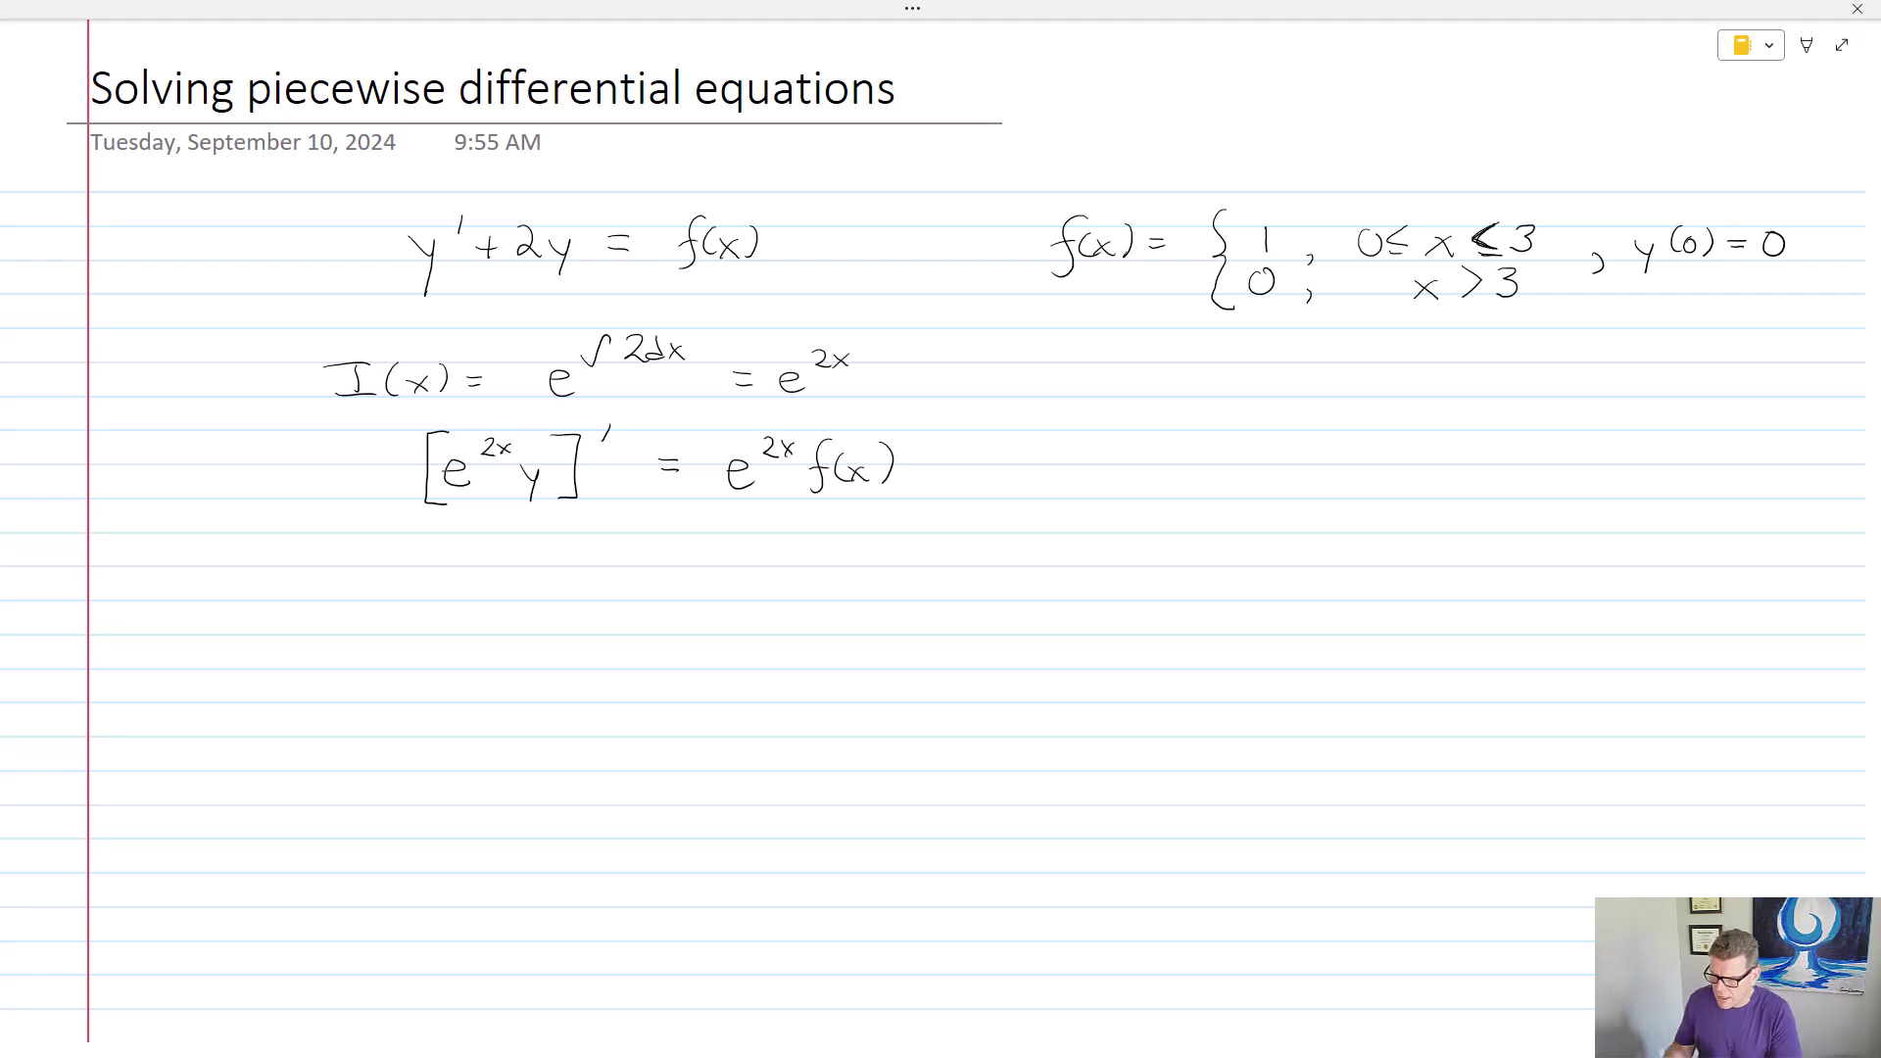
mouse_move(370, 627)
left_mouse_down()
mouse_move(425, 560)
mouse_move(378, 632)
mouse_move(415, 644)
left_mouse_up()
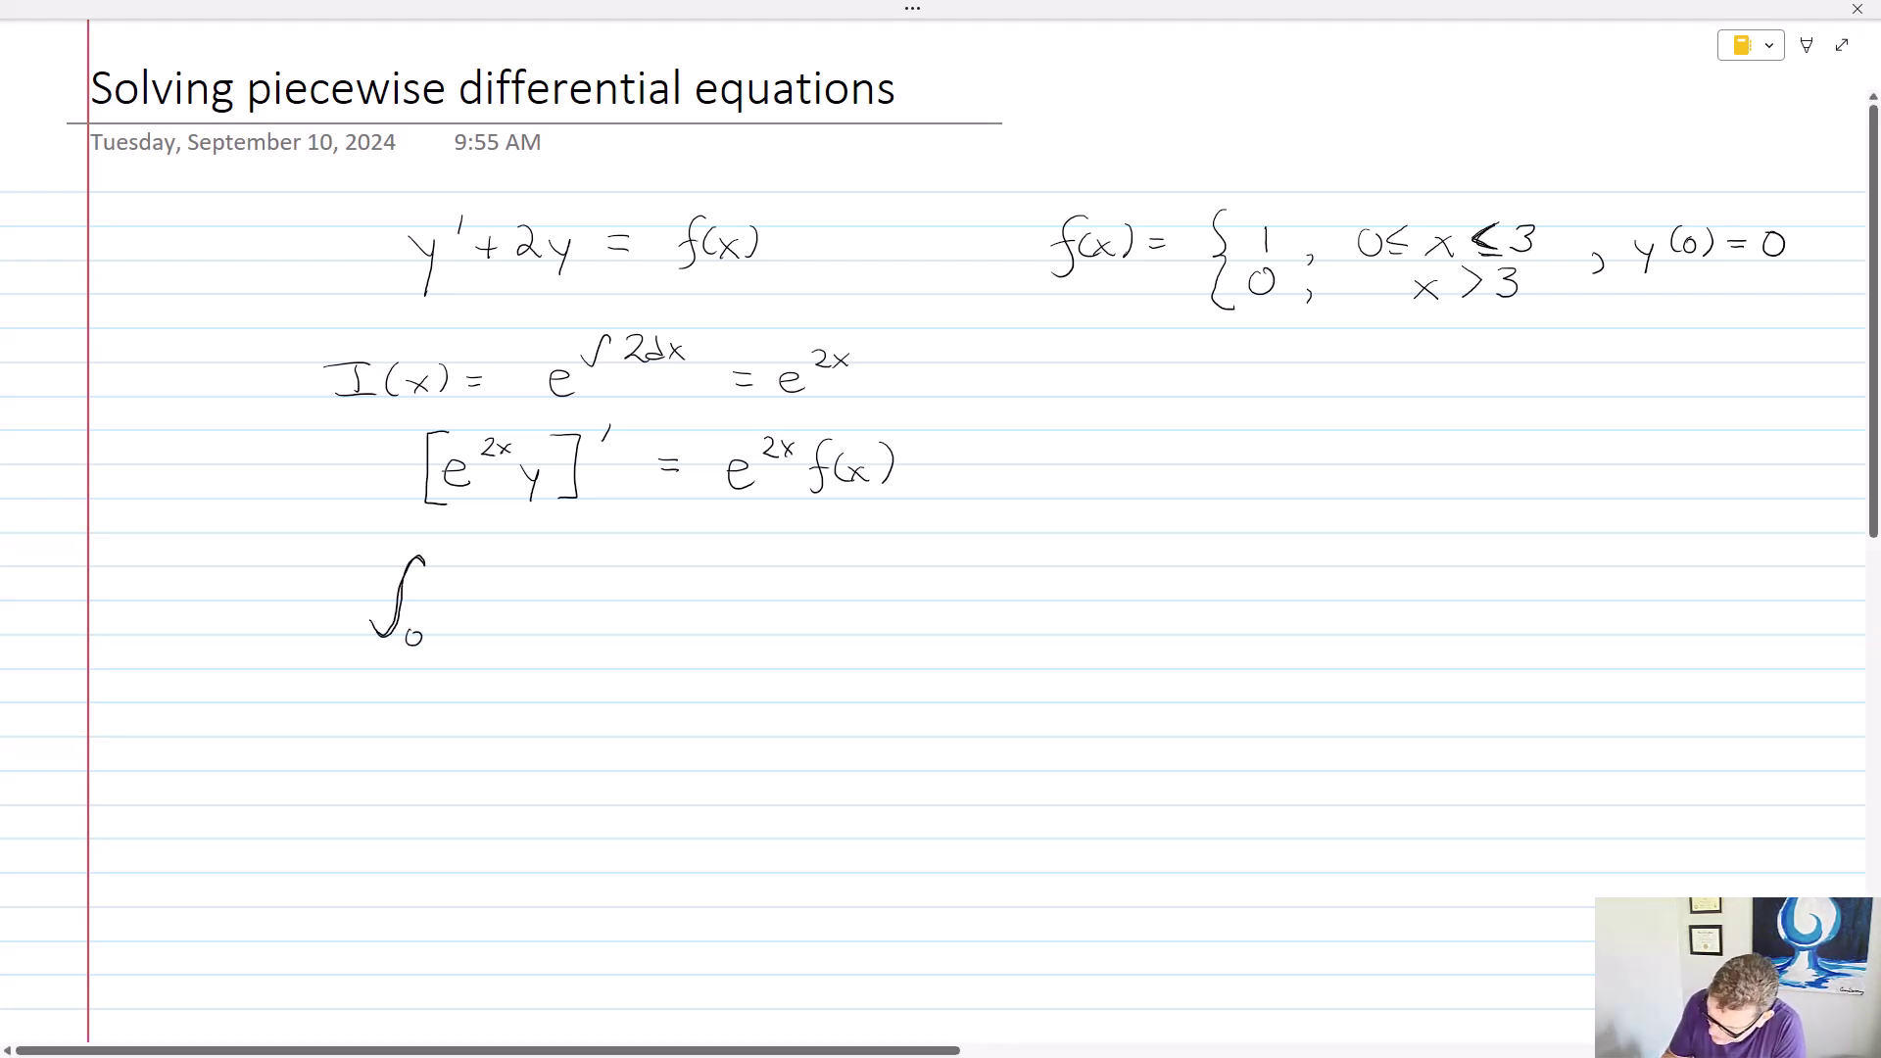
Ink the left side ∫₀ˣ [e^{2t}y(t)]' dt
mouse_move(455, 550)
left_mouse_down()
mouse_move(440, 567)
mouse_move(500, 613)
mouse_move(523, 584)
mouse_move(561, 594)
mouse_move(555, 624)
left_mouse_up()
mouse_move(584, 577)
left_mouse_down()
mouse_move(577, 605)
mouse_move(609, 608)
left_mouse_up()
left_click_drag(482, 556, 493, 628)
mouse_move(621, 556)
left_mouse_down()
mouse_move(647, 597)
mouse_move(615, 635)
left_mouse_up()
mouse_move(674, 551)
left_mouse_down()
mouse_move(616, 634)
mouse_move(725, 600)
left_mouse_up()
left_click_drag(716, 588, 732, 588)
Ink the right side ∫₀ˣ e^{2t}f(t) dt and double-underline y(0) = 0
left_click_drag(835, 621, 880, 550)
left_click_drag(865, 627, 867, 628)
mouse_move(900, 548)
left_mouse_down()
mouse_move(916, 597)
mouse_move(942, 609)
mouse_move(944, 566)
mouse_move(1007, 606)
mouse_move(1035, 580)
left_mouse_up()
left_click_drag(1047, 574, 1044, 597)
mouse_move(1052, 572)
left_mouse_down()
mouse_move(1058, 598)
mouse_move(1117, 585)
left_mouse_up()
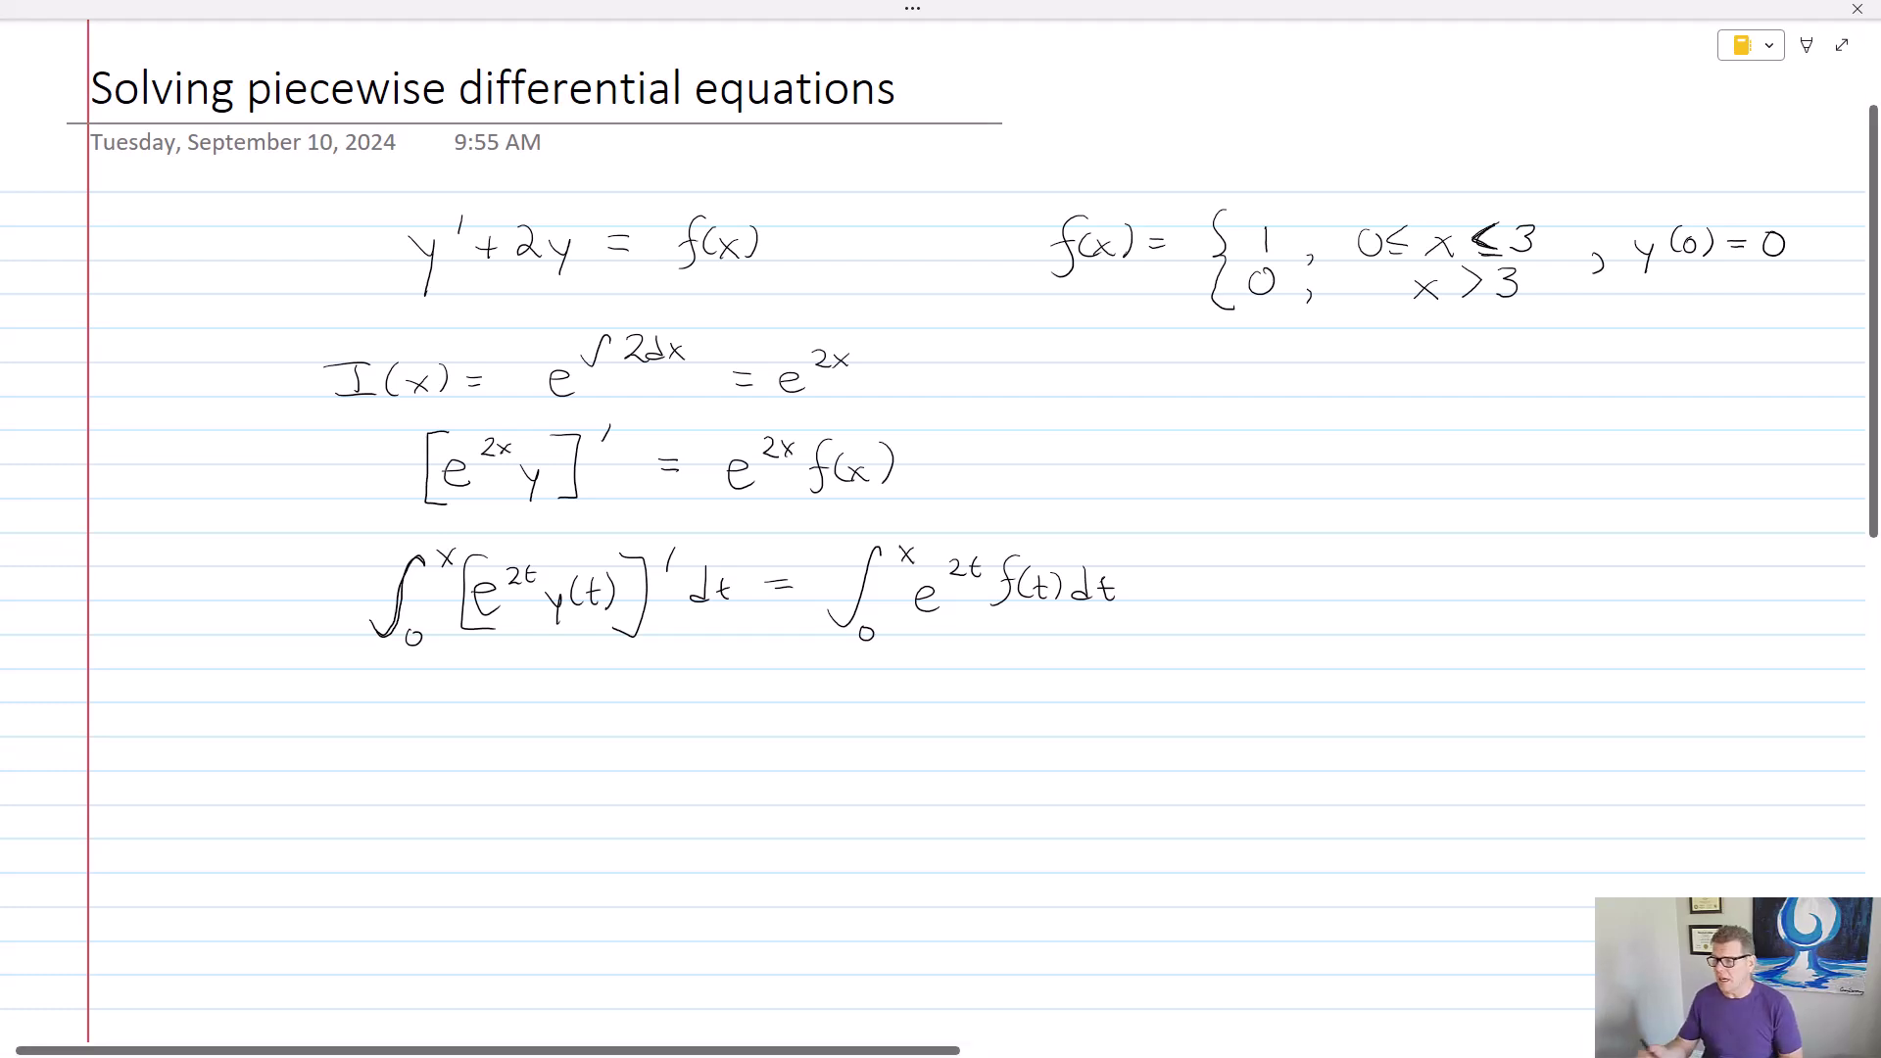
mouse_move(1644, 285)
left_mouse_down()
mouse_move(1788, 282)
mouse_move(1689, 293)
mouse_move(1741, 300)
left_mouse_up()
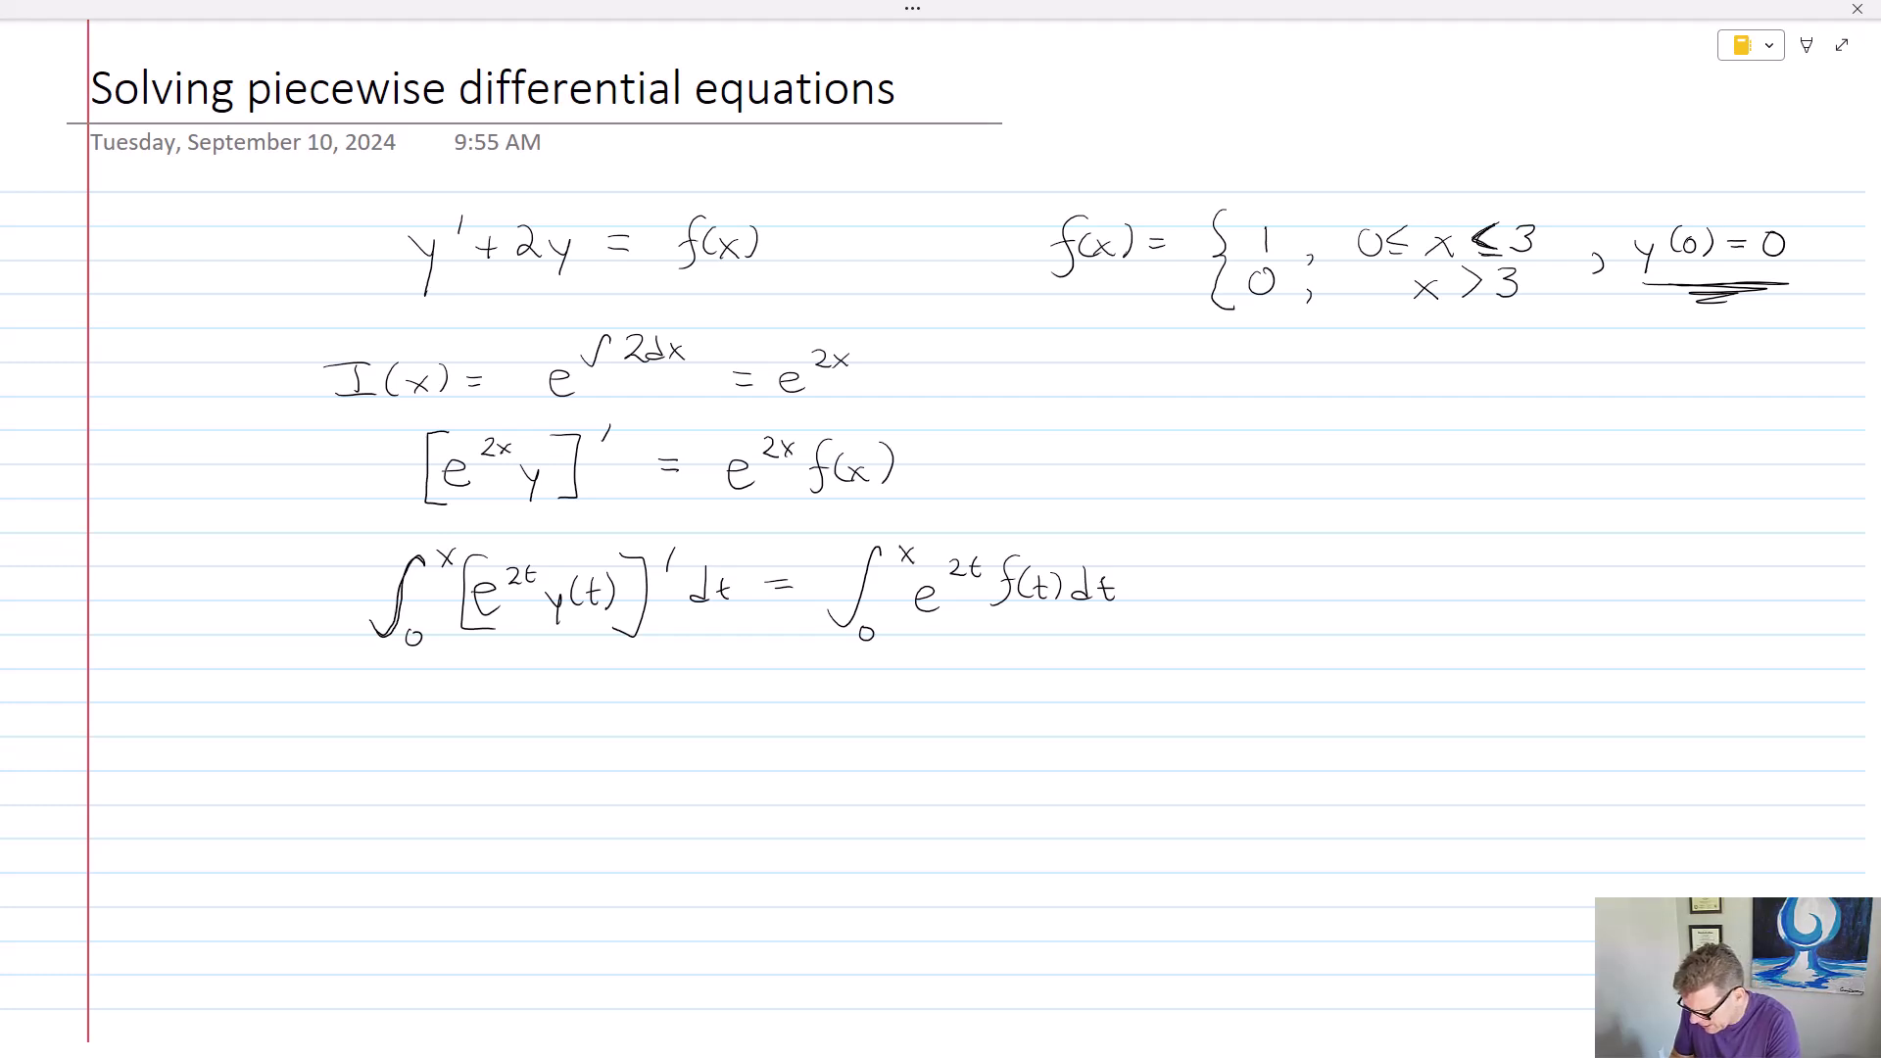
Underline the bracketed derivative and write e^{2t}y(t)|₀ˣ, undoing two mistaken strokes
mouse_move(471, 653)
left_mouse_down()
mouse_move(715, 650)
mouse_move(562, 637)
mouse_move(598, 637)
left_mouse_up()
mouse_move(303, 729)
left_mouse_down()
mouse_move(341, 708)
mouse_move(345, 725)
mouse_move(365, 704)
mouse_move(394, 722)
mouse_move(392, 749)
mouse_move(433, 734)
left_mouse_up()
mouse_move(422, 719)
left_mouse_down()
mouse_move(443, 718)
mouse_move(426, 735)
left_mouse_up()
key("ctrl+z")
key("ctrl+z")
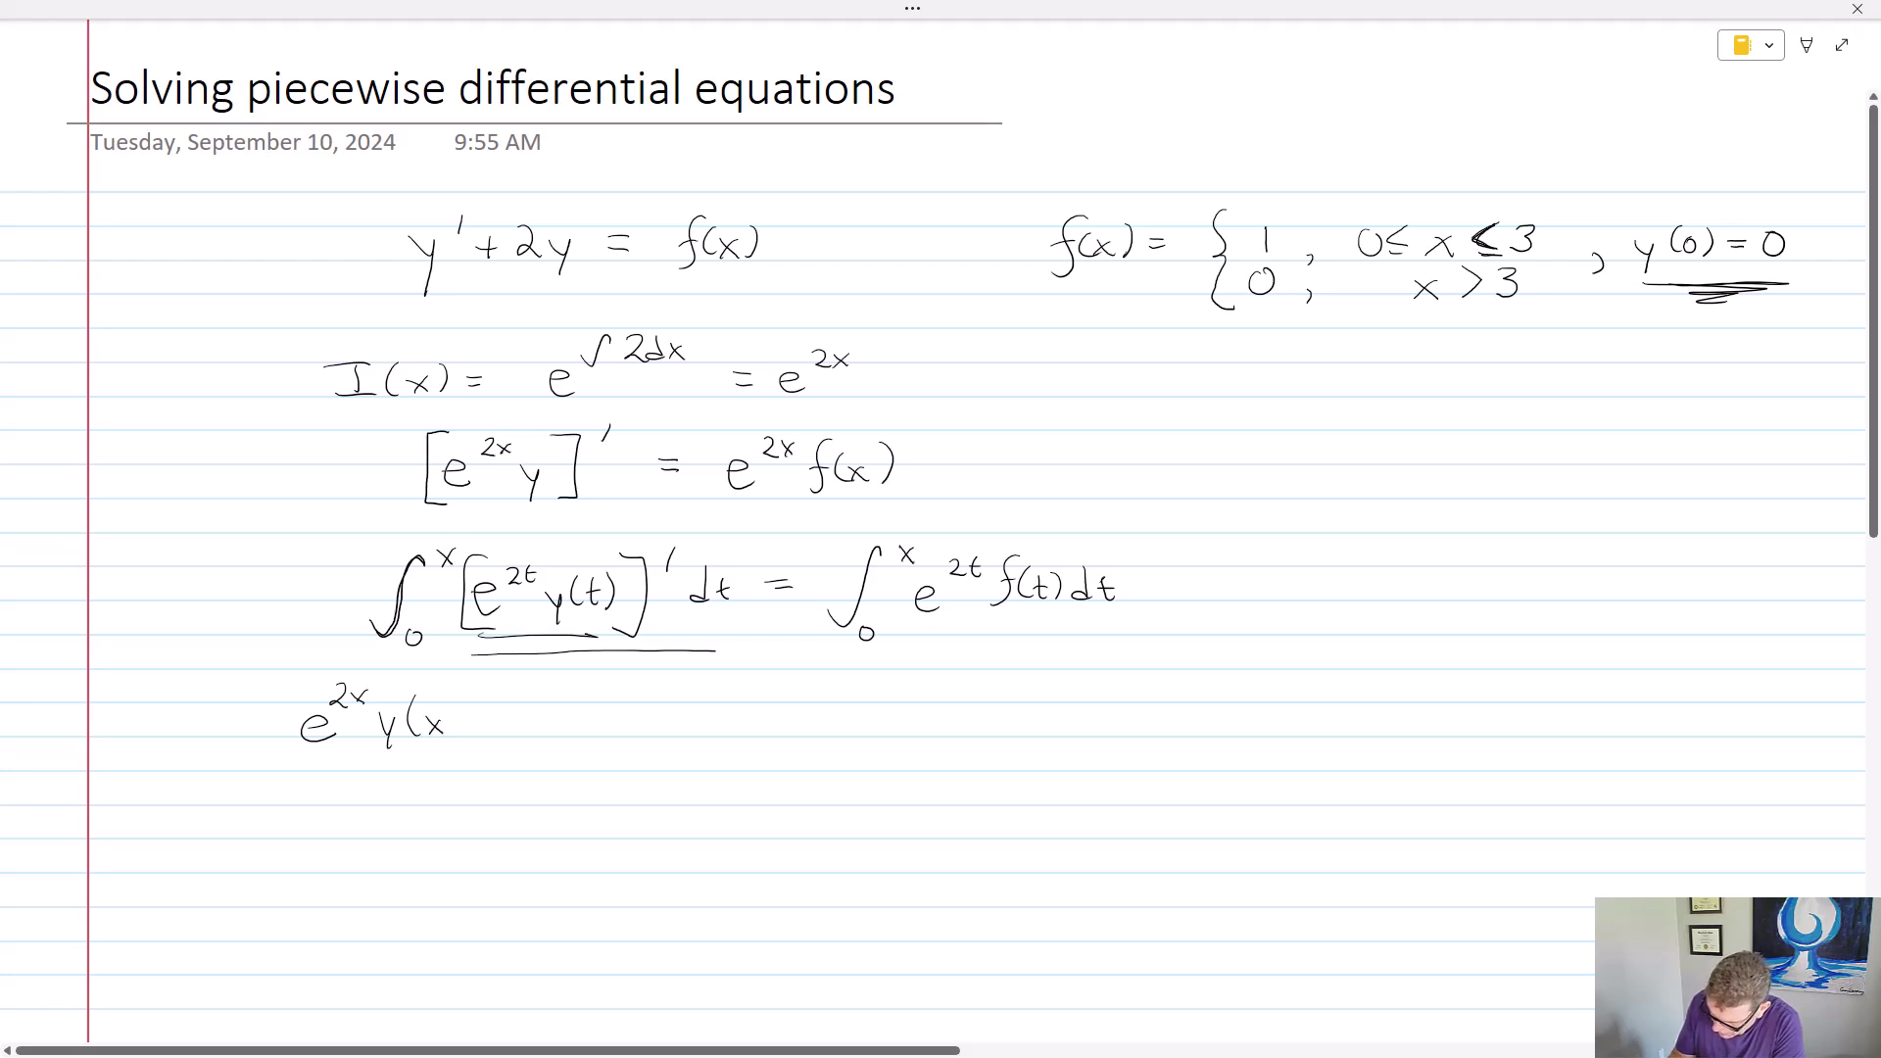
key("ctrl+z")
key("ctrl+z")
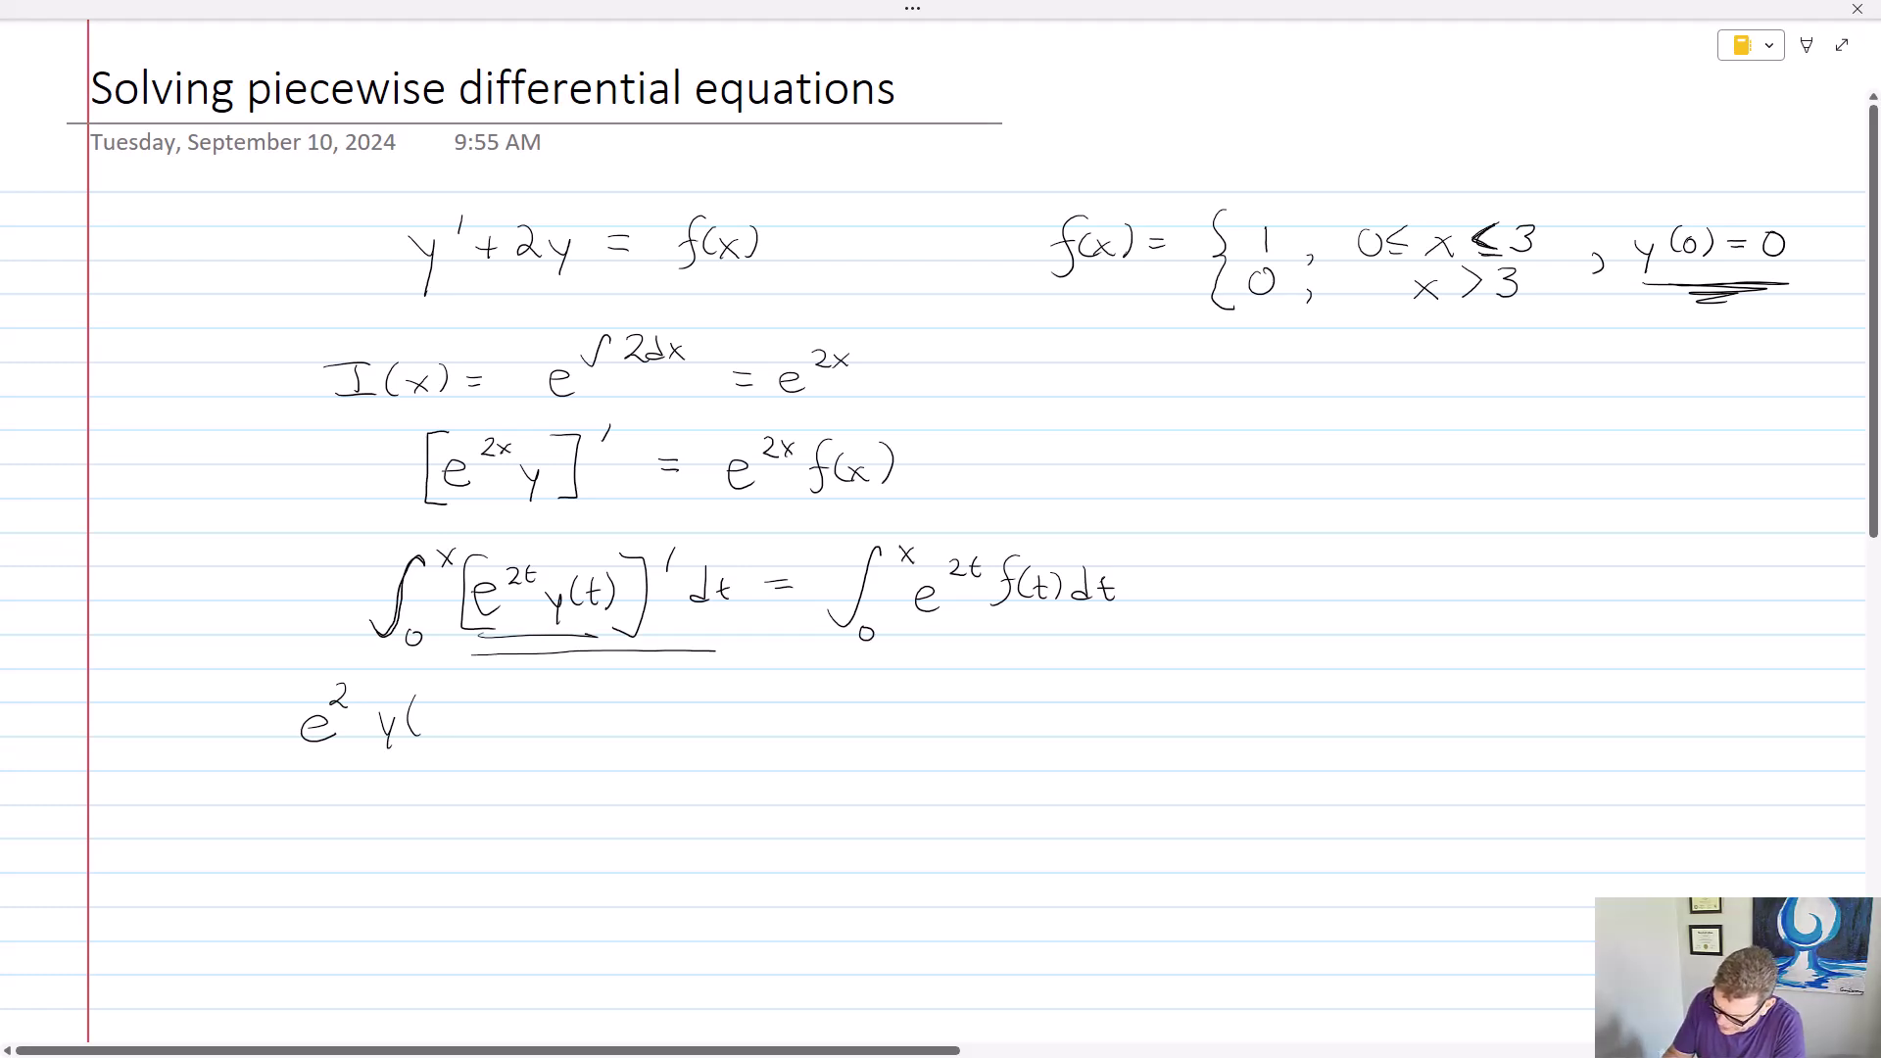
left_click_drag(342, 690, 366, 705)
mouse_move(364, 686)
left_mouse_down()
mouse_move(363, 705)
mouse_move(433, 735)
left_mouse_up()
mouse_move(420, 715)
left_mouse_down()
mouse_move(452, 727)
mouse_move(470, 781)
mouse_move(487, 753)
left_mouse_up()
left_click_drag(491, 669, 492, 684)
Write = e^{2x}y(x) − e^{2(0)}y(0) and circle the initial condition y(0)=0
mouse_move(622, 722)
left_mouse_down()
mouse_move(650, 718)
mouse_move(653, 737)
mouse_move(692, 702)
left_mouse_up()
mouse_move(692, 689)
left_mouse_down()
mouse_move(678, 702)
mouse_move(711, 727)
left_mouse_up()
mouse_move(721, 700)
left_mouse_down()
mouse_move(713, 749)
mouse_move(764, 733)
left_mouse_up()
left_click_drag(764, 712, 745, 732)
mouse_move(776, 693)
left_mouse_down()
mouse_move(781, 734)
mouse_move(874, 730)
mouse_move(920, 685)
mouse_move(959, 739)
left_mouse_up()
mouse_move(969, 720)
left_mouse_down()
mouse_move(962, 755)
mouse_move(1005, 710)
left_mouse_up()
left_click_drag(1022, 701, 1029, 736)
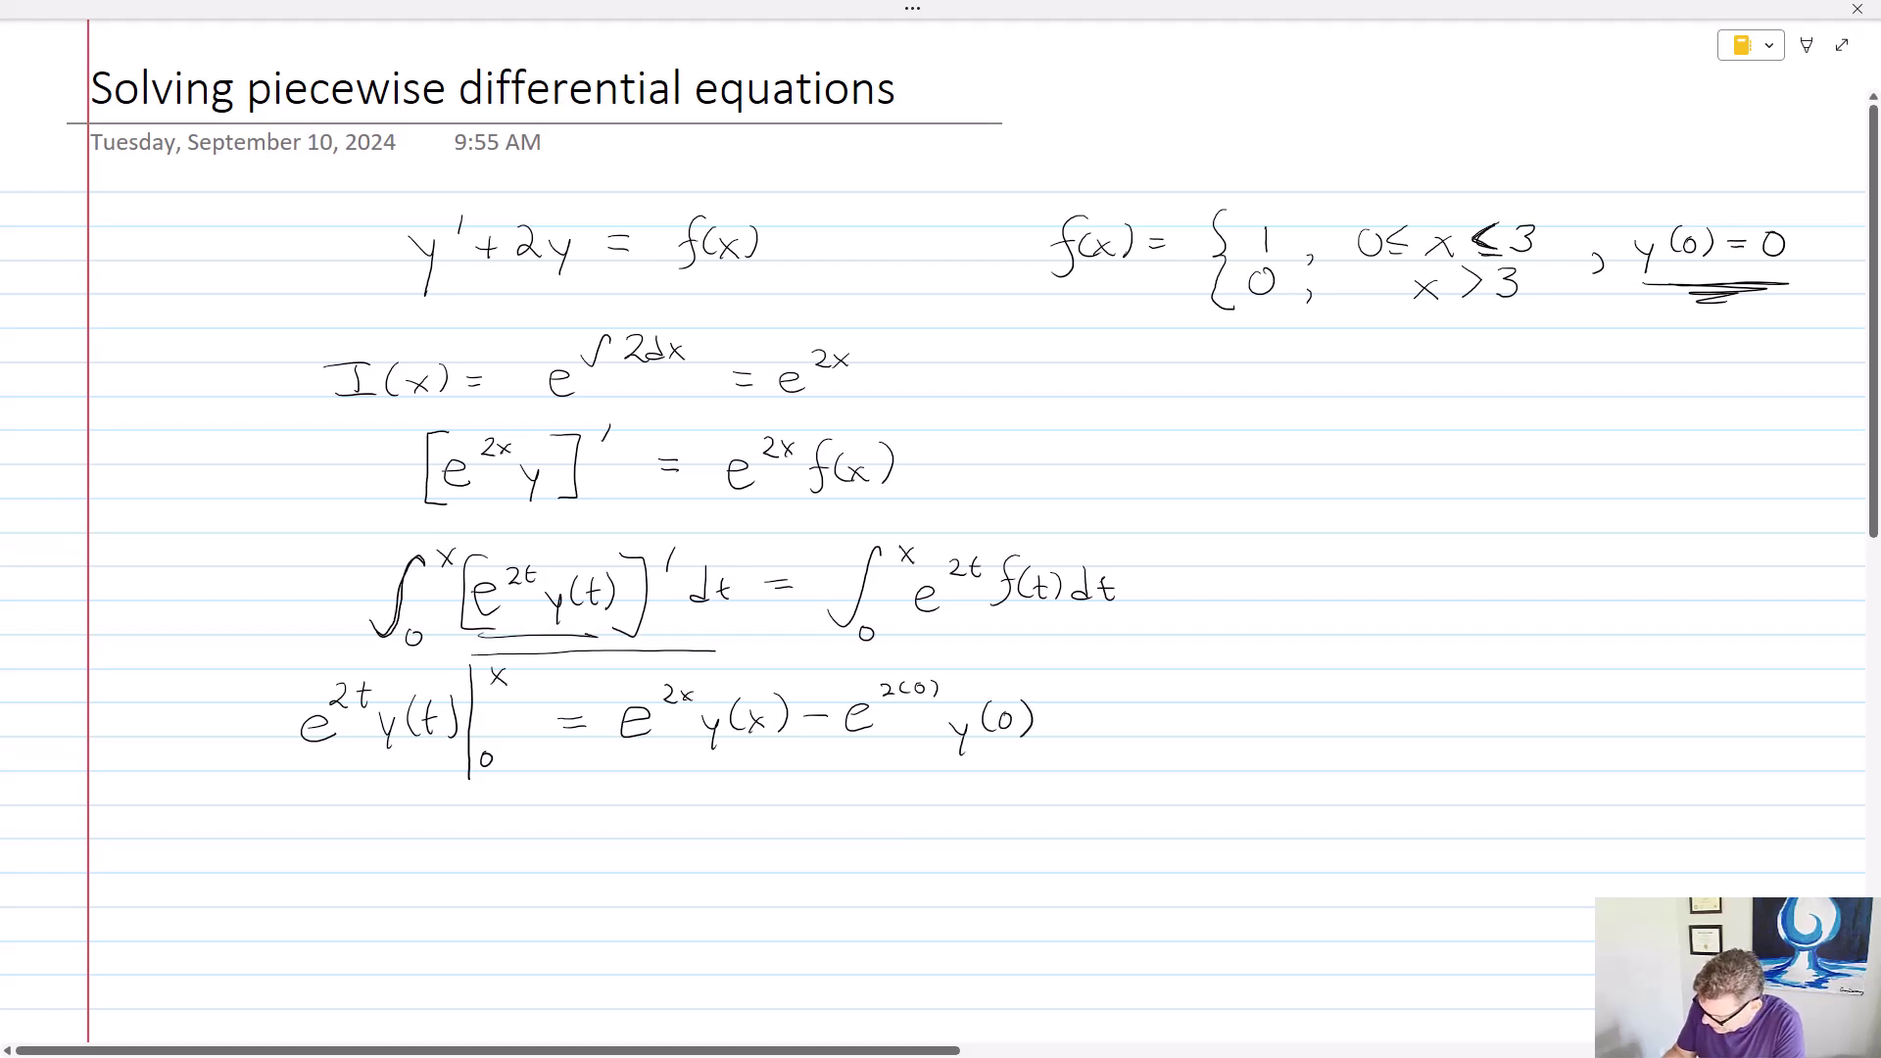
mouse_move(1647, 286)
left_mouse_down()
mouse_move(1624, 267)
mouse_move(1820, 200)
mouse_move(1788, 284)
left_mouse_up()
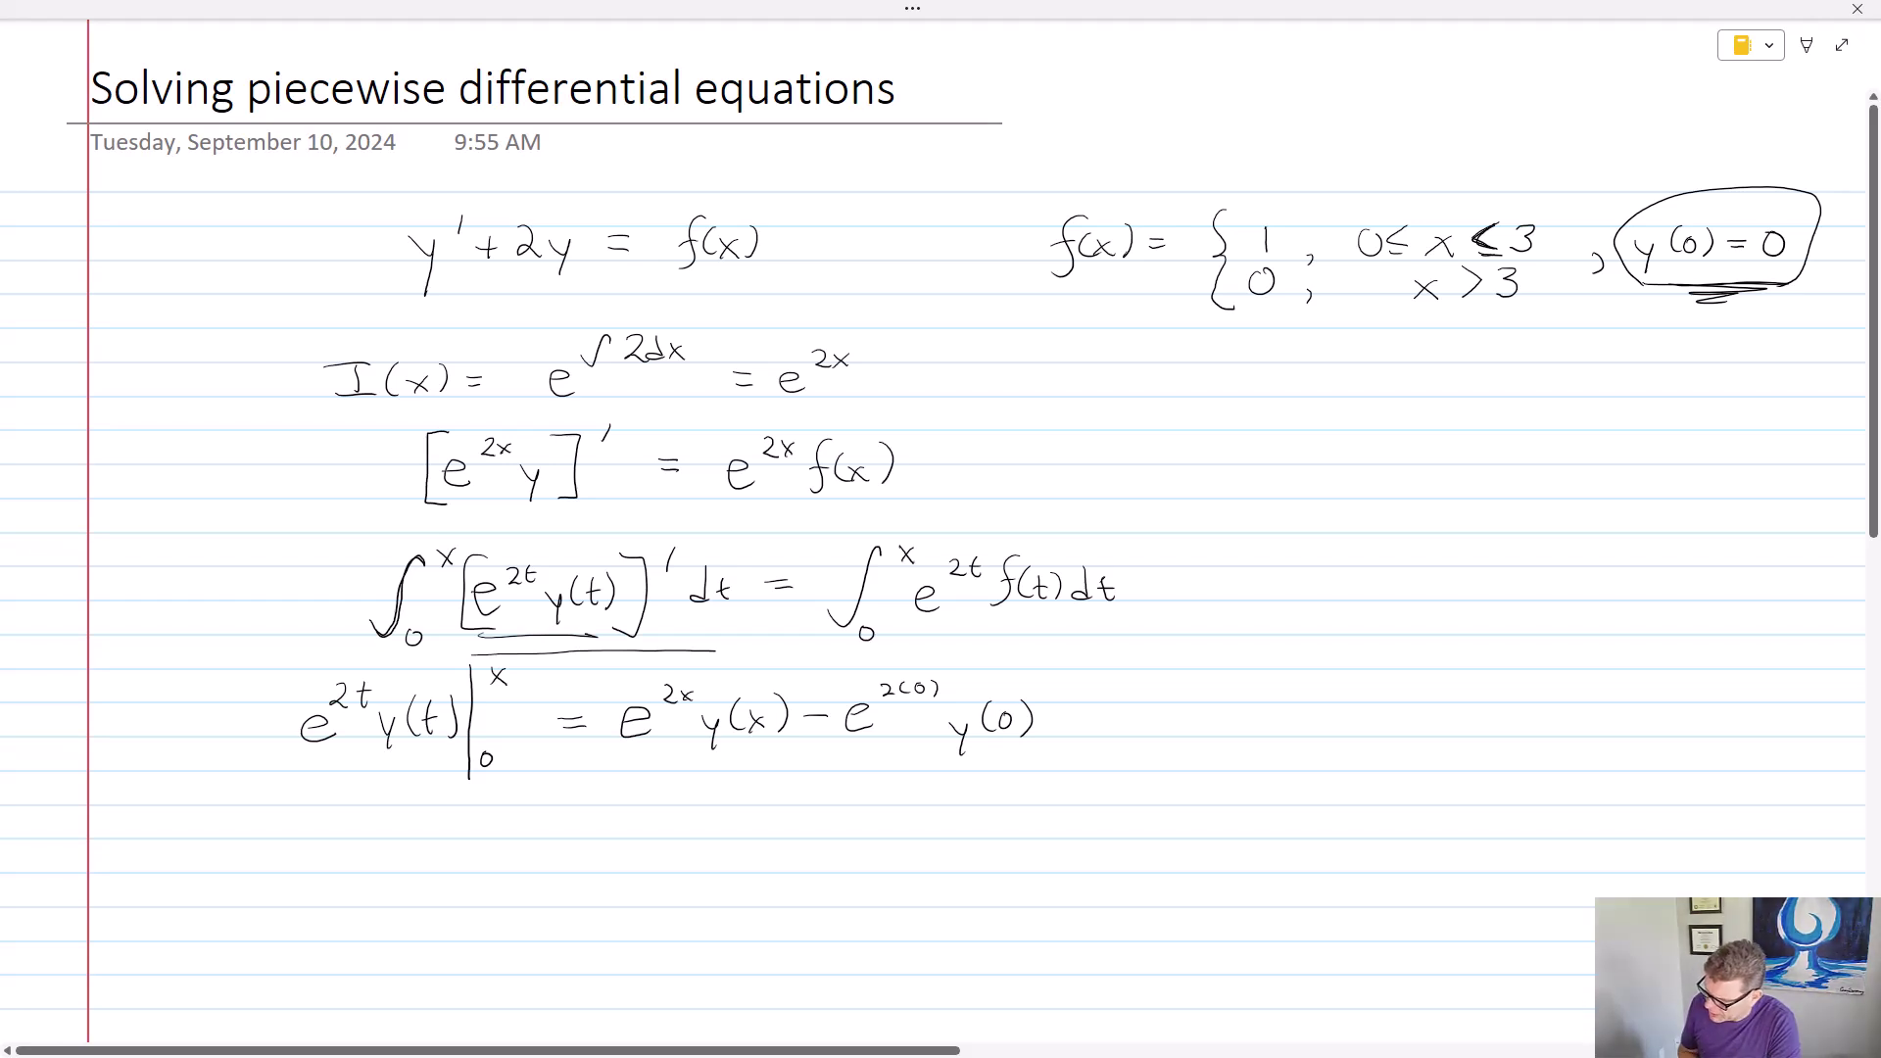
Simplify to e^{2x}y(x) − 1·0 = e^{2x}y(x)
left_click_drag(1156, 723, 1182, 735)
mouse_move(1191, 697)
left_mouse_down()
mouse_move(1245, 729)
mouse_move(1236, 752)
left_mouse_up()
mouse_move(1267, 707)
left_mouse_down()
mouse_move(1262, 737)
mouse_move(1281, 740)
left_mouse_up()
mouse_move(1279, 723)
left_mouse_down()
mouse_move(1262, 741)
mouse_move(1304, 732)
left_mouse_up()
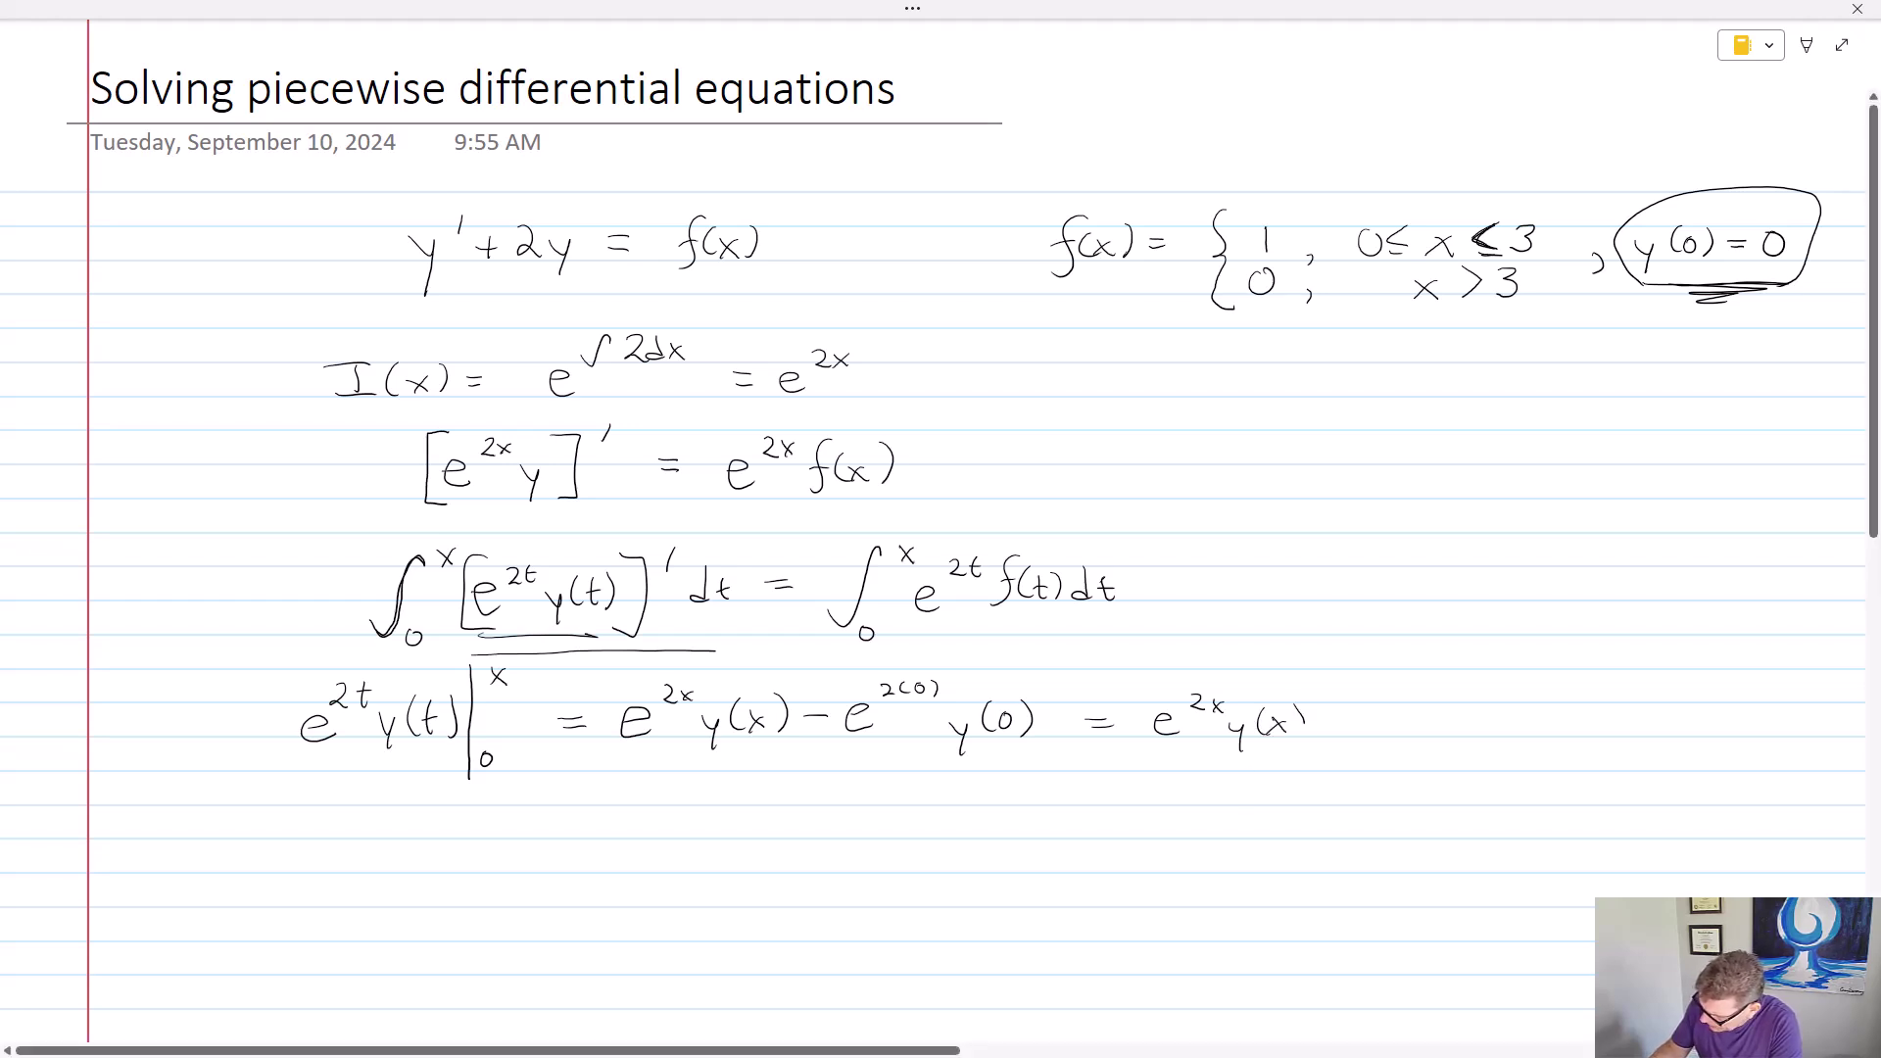
left_click_drag(1419, 710, 1473, 718)
left_click_drag(1456, 730, 1509, 738)
left_click_drag(1515, 697, 1535, 708)
mouse_move(1548, 699)
left_mouse_down()
mouse_move(1559, 750)
mouse_move(1612, 736)
left_mouse_up()
mouse_move(1612, 718)
left_mouse_down()
mouse_move(1595, 736)
mouse_move(1633, 737)
left_mouse_up()
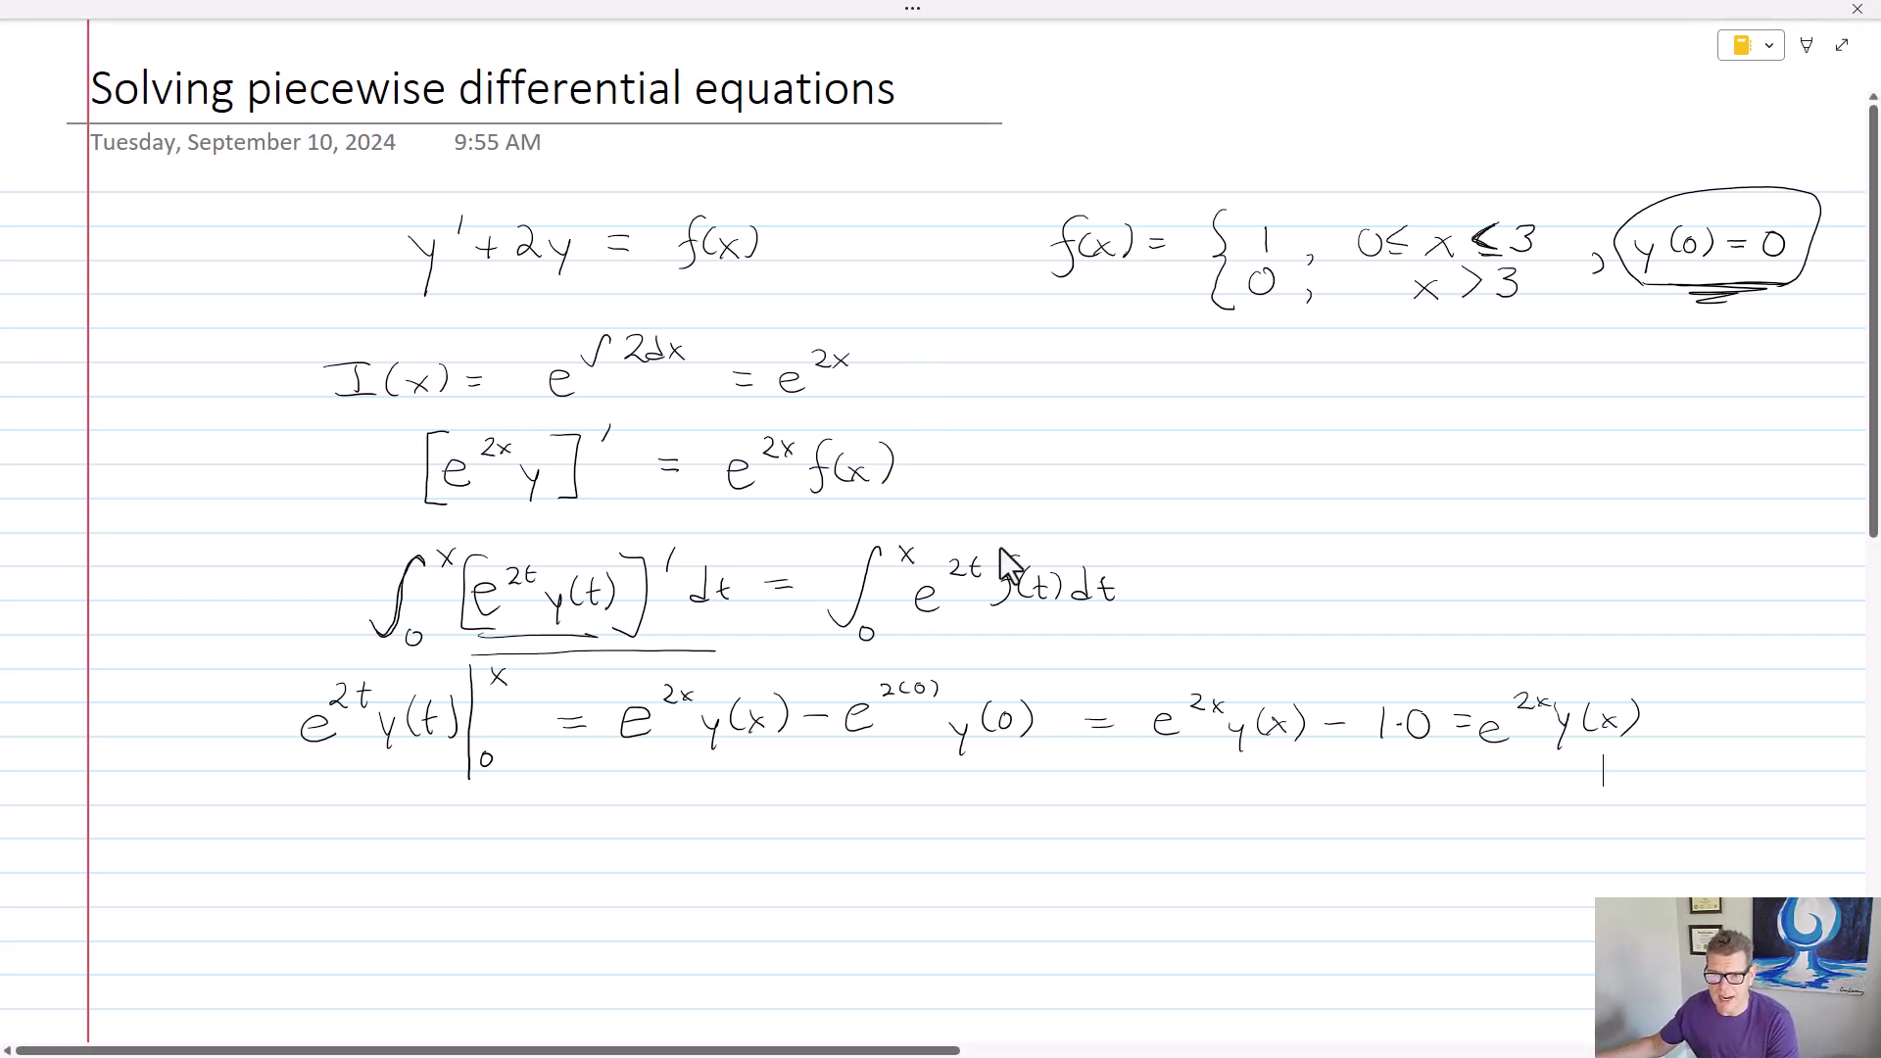
Write the case line '0 ≤ x ≤ 3, f(x) = 1' and draw an integral from 0 beneath it
scroll(1008, 568, "down", 2)
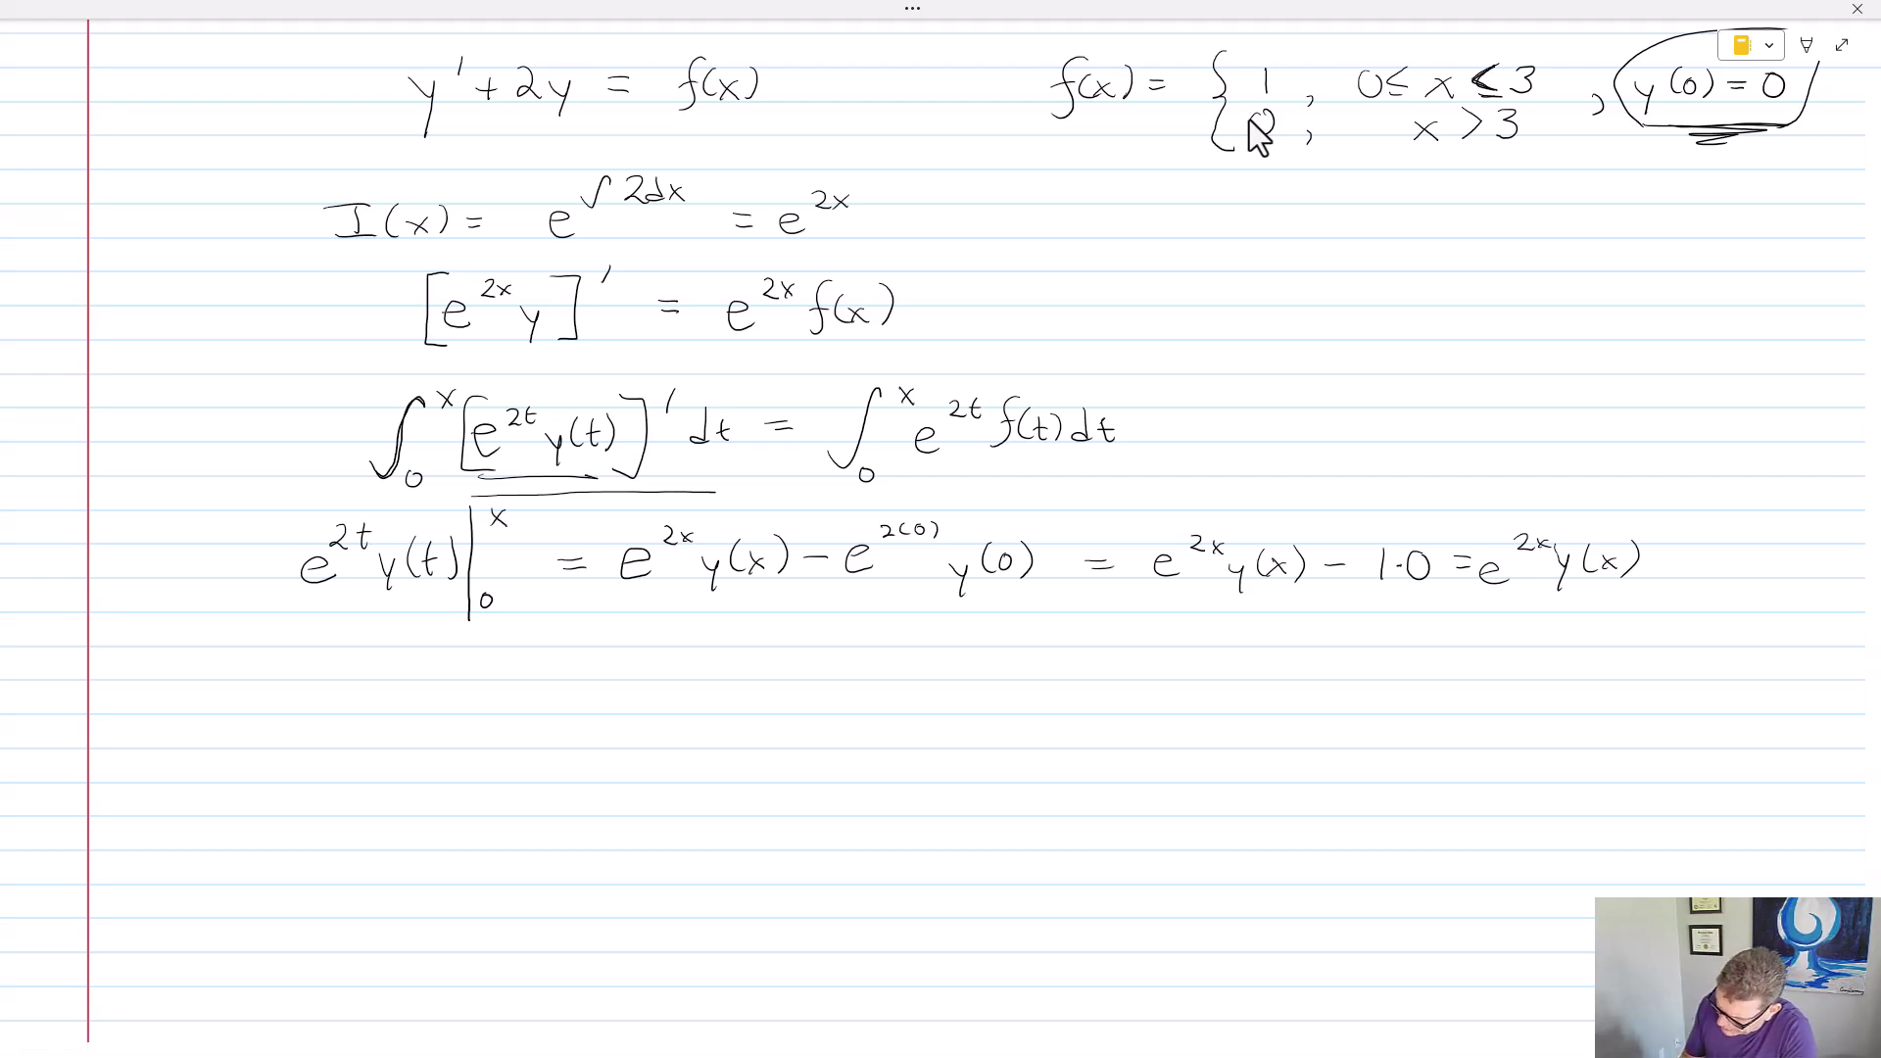
mouse_move(350, 694)
left_mouse_down()
mouse_move(363, 680)
mouse_move(417, 717)
mouse_move(319, 693)
left_mouse_up()
mouse_move(469, 692)
left_mouse_down()
mouse_move(522, 692)
mouse_move(507, 713)
mouse_move(571, 718)
left_mouse_up()
mouse_move(664, 677)
left_mouse_down()
mouse_move(645, 719)
mouse_move(680, 709)
left_mouse_up()
mouse_move(714, 686)
left_mouse_down()
mouse_move(715, 709)
mouse_move(761, 692)
left_mouse_up()
mouse_move(746, 705)
left_mouse_down()
mouse_move(780, 708)
mouse_move(784, 757)
left_mouse_up()
left_click_drag(800, 681, 791, 715)
left_click_drag(777, 714, 804, 713)
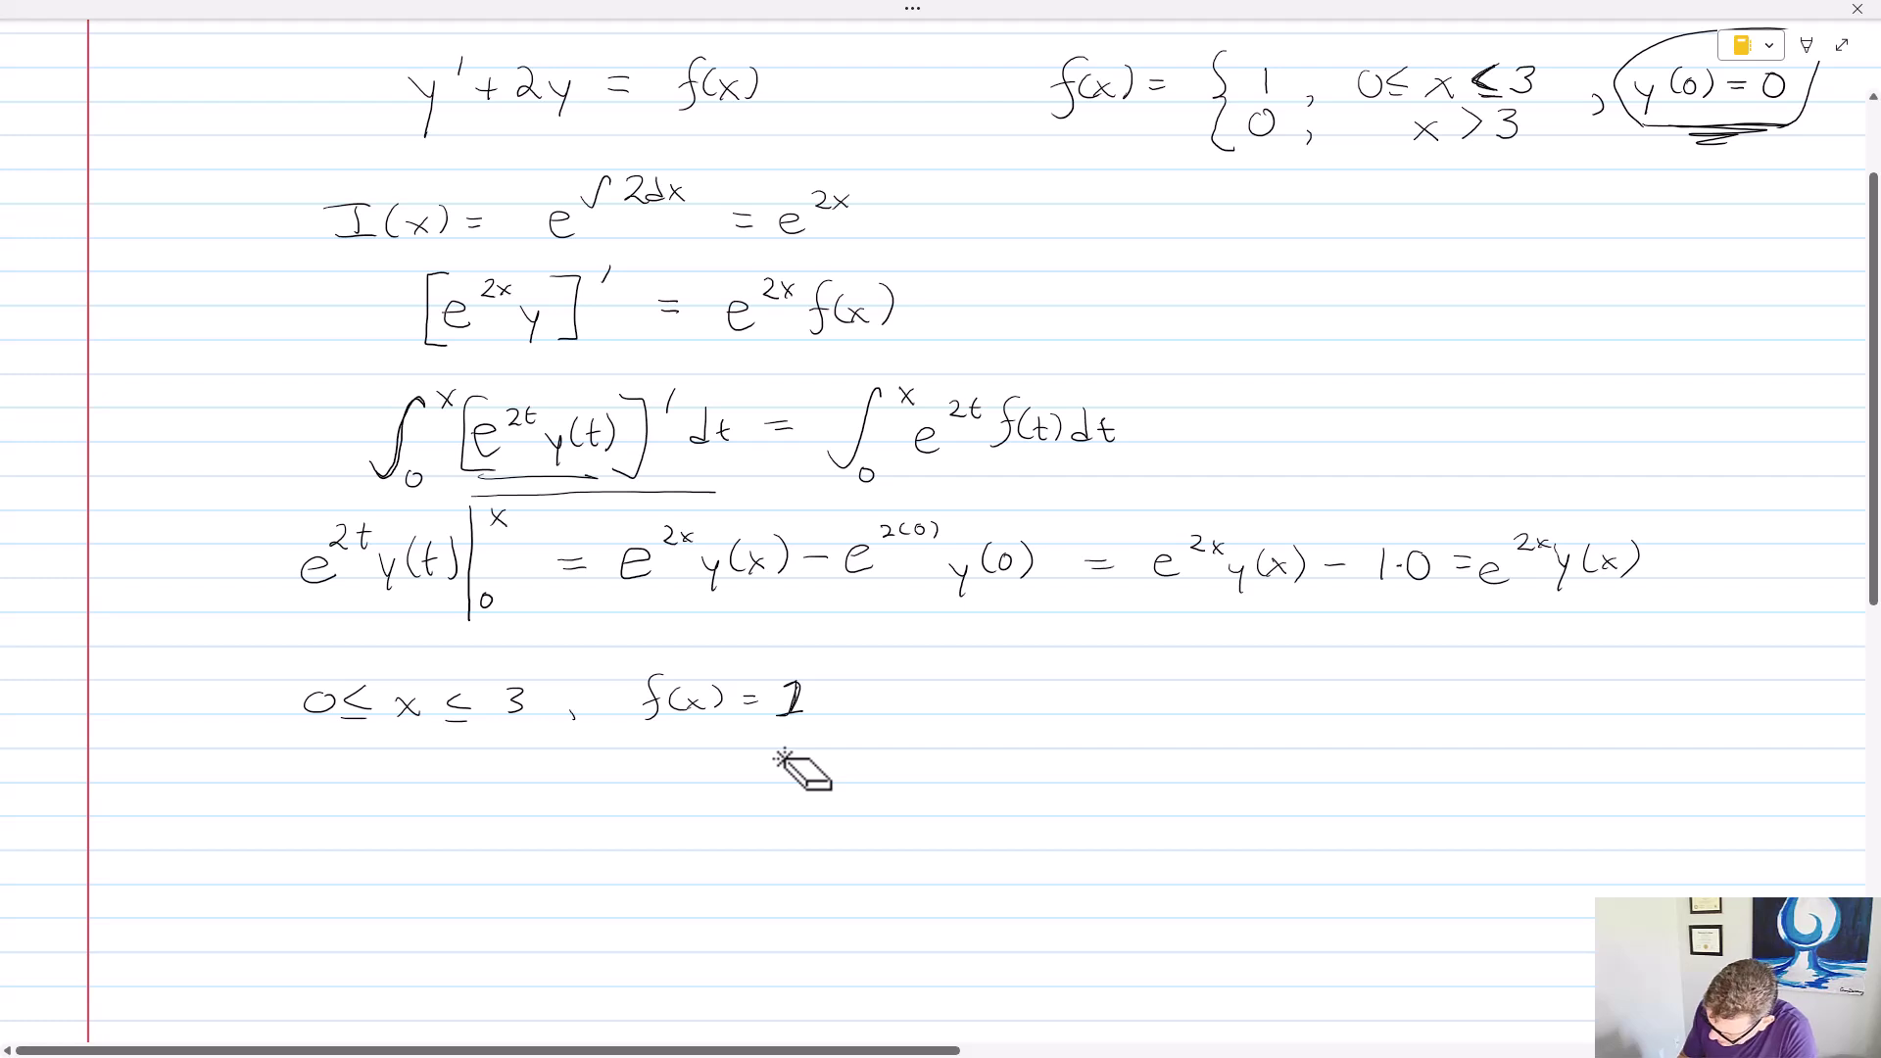
mouse_move(364, 848)
left_mouse_down()
mouse_move(418, 746)
mouse_move(408, 842)
left_mouse_up()
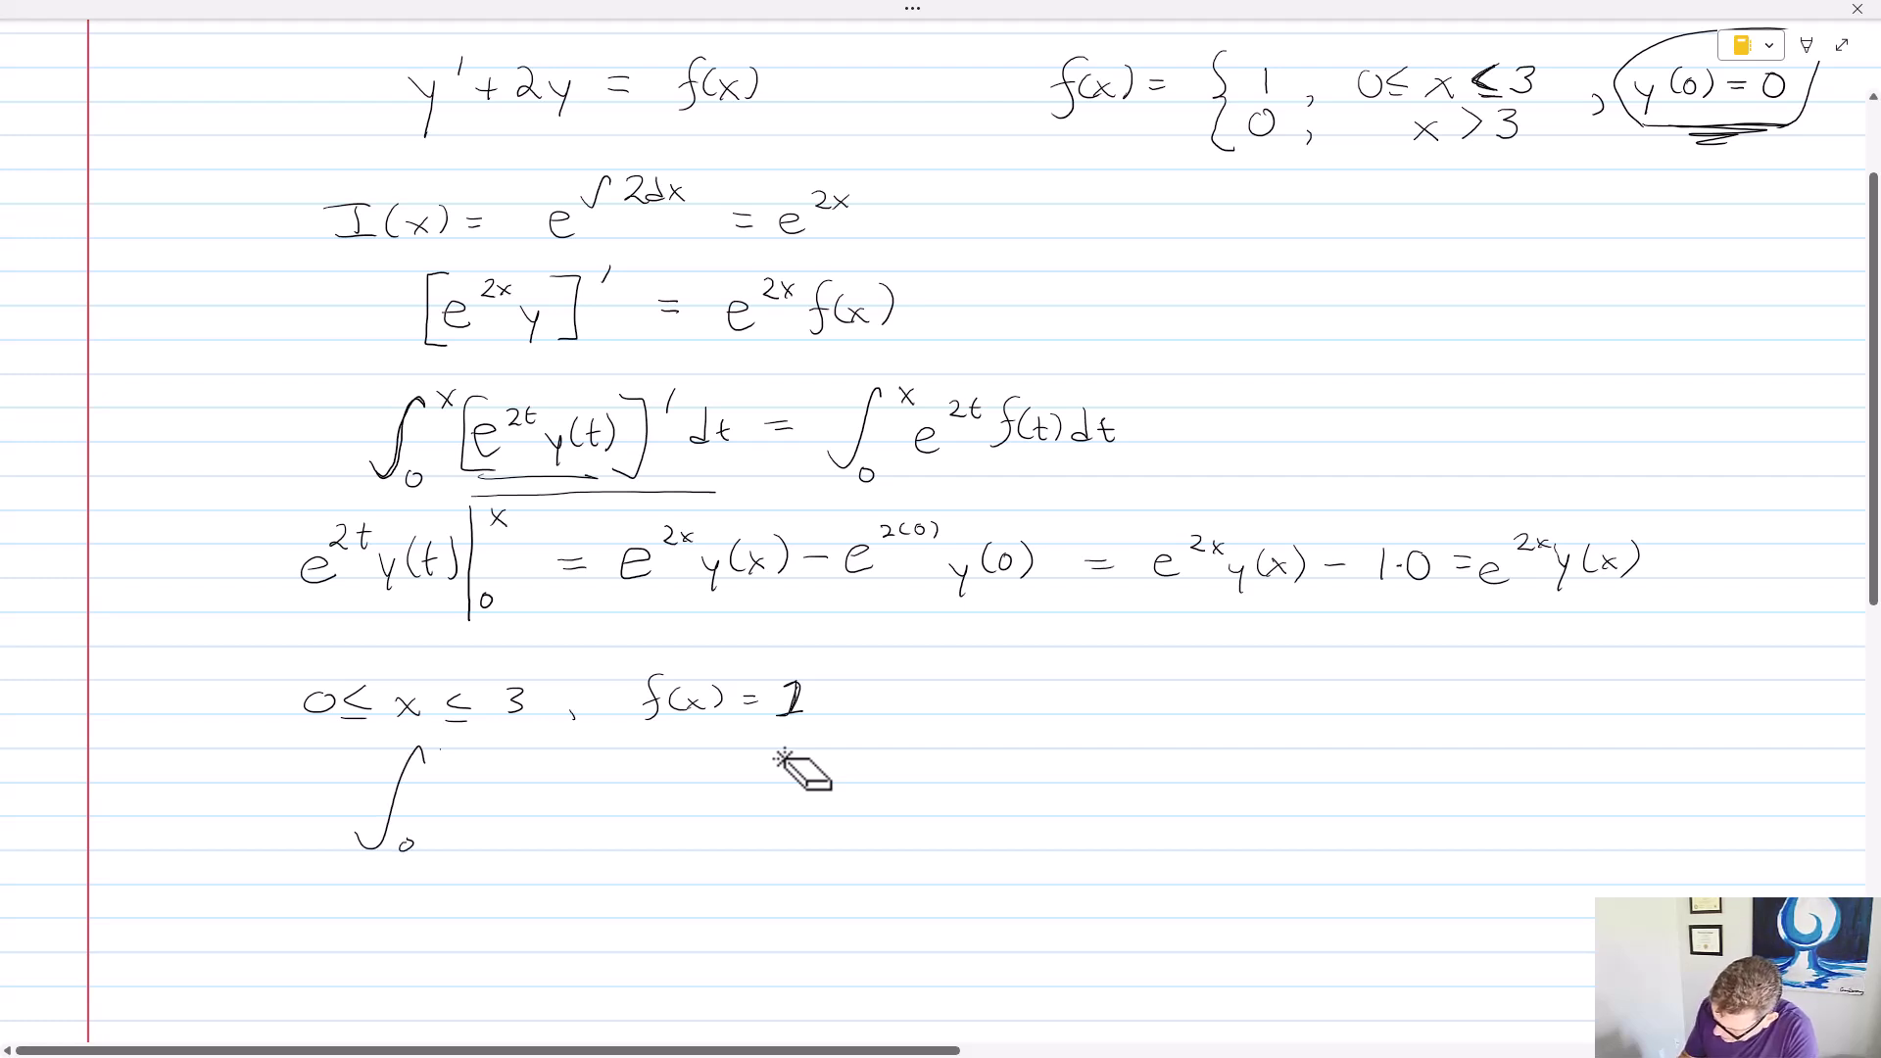
Write ∫₀ˣ e^{2t}·1 dt = ½e^{2t} with an evaluation bar from 0
left_click_drag(441, 747, 456, 762)
mouse_move(455, 748)
left_mouse_down()
mouse_move(441, 761)
mouse_move(492, 819)
mouse_move(529, 786)
left_mouse_up()
left_click_drag(539, 763, 535, 787)
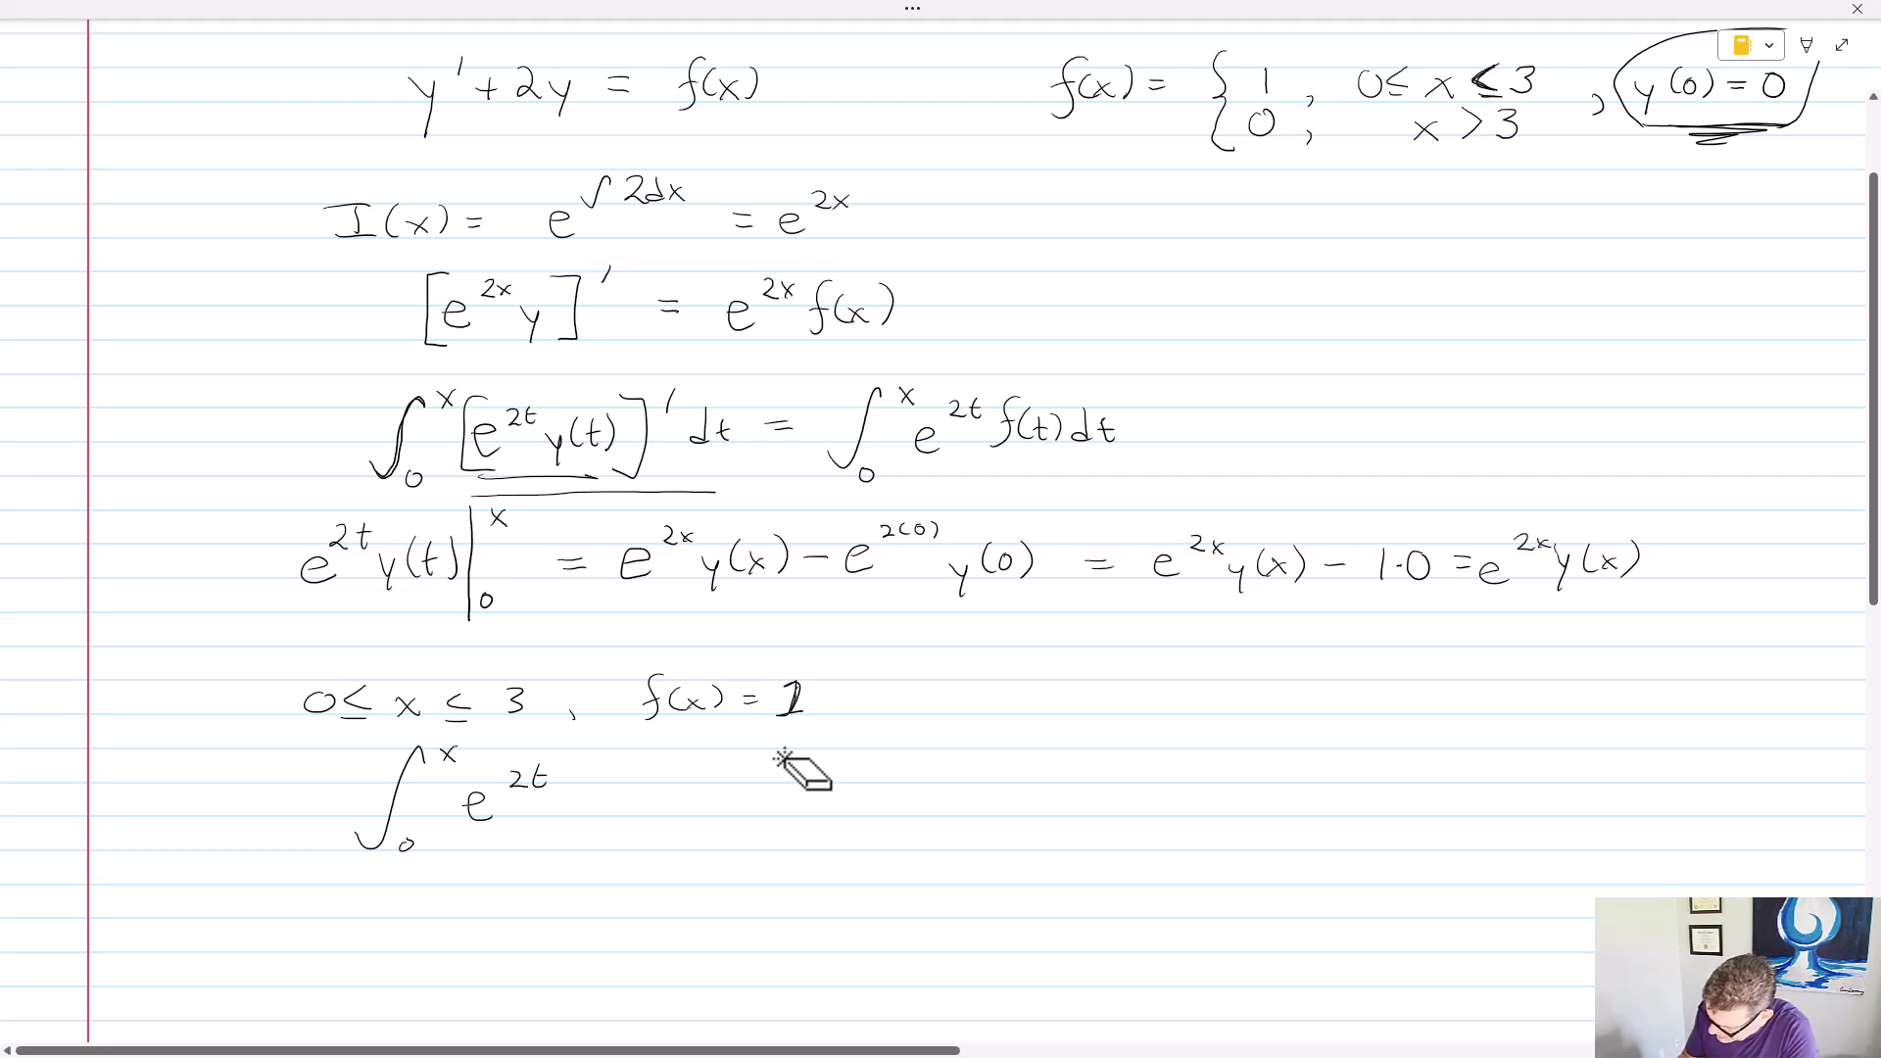
mouse_move(604, 780)
left_mouse_down()
mouse_move(610, 817)
mouse_move(708, 813)
left_mouse_up()
left_click_drag(697, 797, 781, 799)
left_click_drag(761, 810, 879, 794)
mouse_move(858, 816)
left_mouse_down()
mouse_move(887, 835)
mouse_move(917, 796)
mouse_move(925, 818)
left_mouse_up()
left_click_drag(933, 767, 970, 782)
mouse_move(957, 767)
left_mouse_down()
mouse_move(975, 765)
mouse_move(980, 842)
mouse_move(994, 829)
left_mouse_up()
Add upper limit x, then write = ½e^{2x} − ½e^{2(0)} = ½(e^{2x}
left_click_drag(1010, 743, 1025, 758)
mouse_move(1025, 742)
left_mouse_down()
mouse_move(1010, 760)
mouse_move(1059, 798)
left_mouse_up()
left_click_drag(1041, 810, 1129, 784)
left_click(1127, 760)
mouse_move(1111, 790)
left_mouse_down()
mouse_move(1145, 790)
mouse_move(1151, 832)
mouse_move(1244, 784)
left_mouse_up()
mouse_move(1244, 770)
left_mouse_down()
mouse_move(1228, 784)
mouse_move(1328, 787)
mouse_move(1334, 831)
mouse_move(1379, 823)
mouse_move(1412, 783)
left_mouse_up()
left_click_drag(1426, 769, 1482, 803)
left_click_drag(1459, 816, 1483, 815)
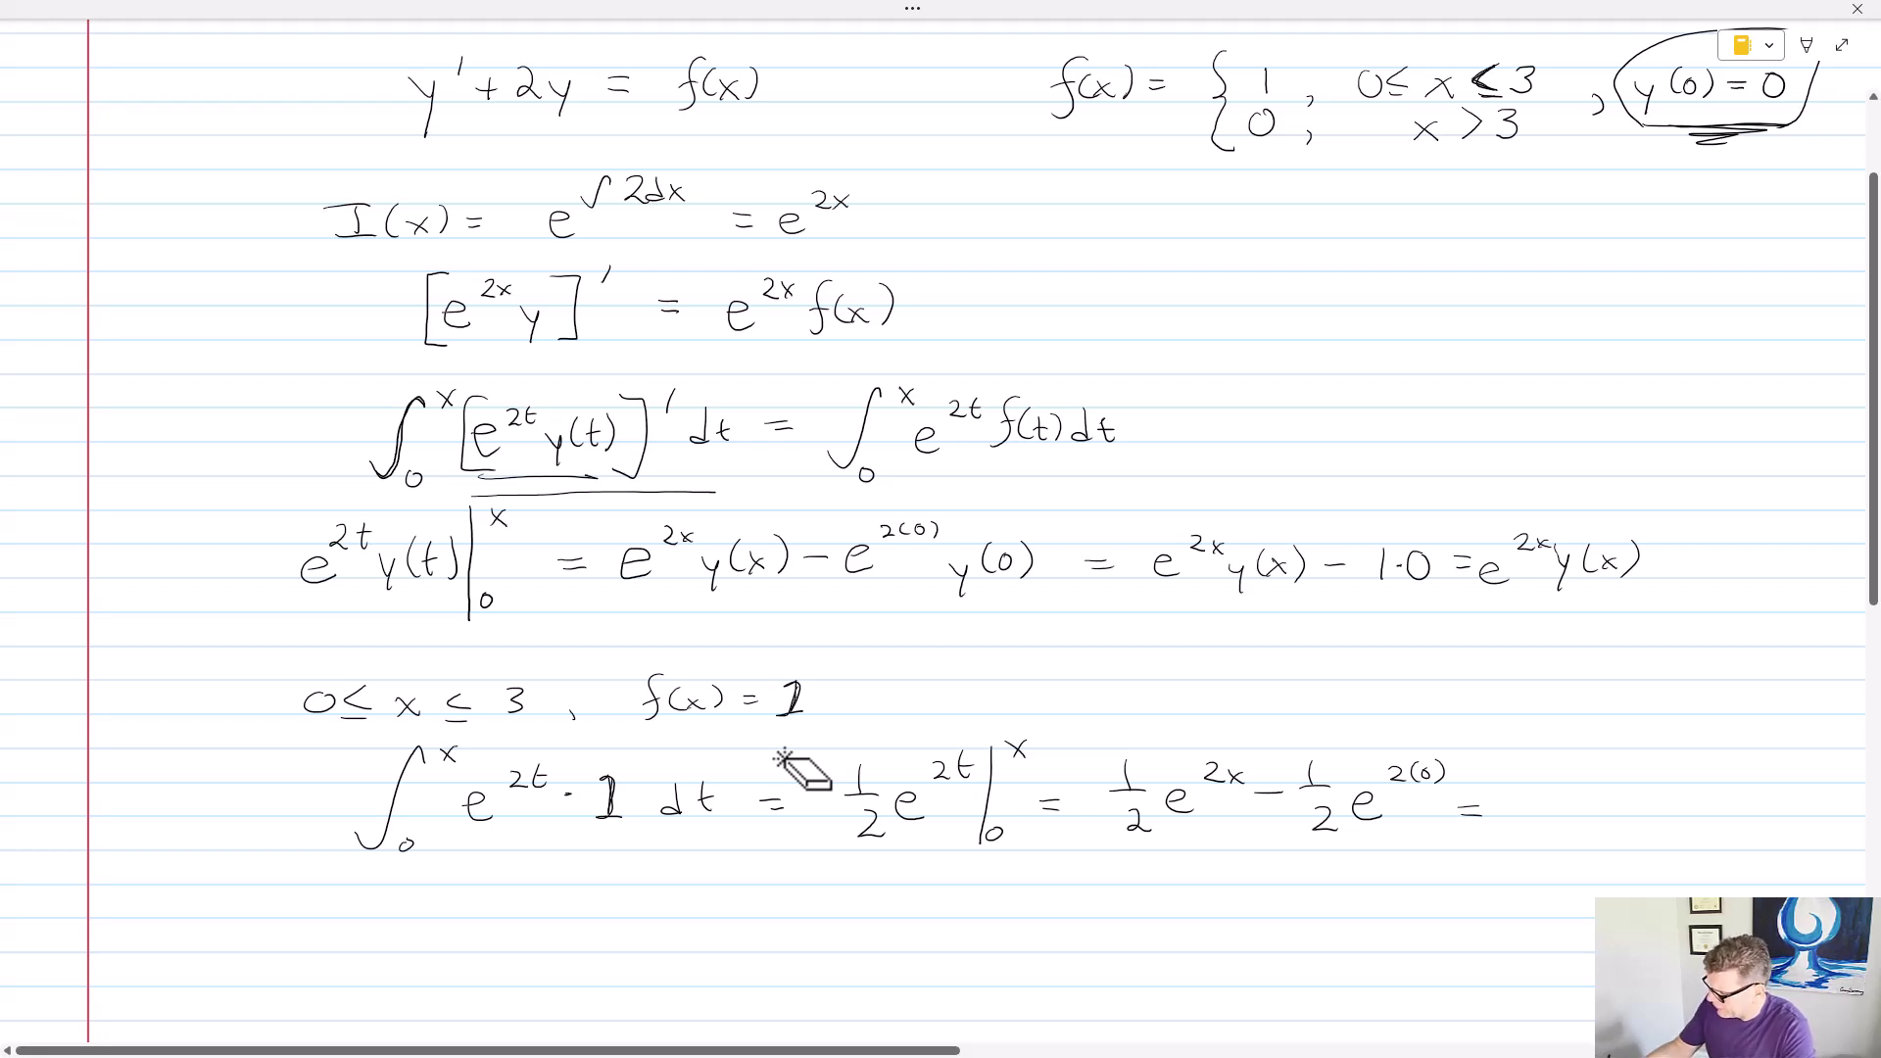
left_click_drag(1536, 767, 1559, 795)
left_click_drag(1531, 810, 1558, 833)
mouse_move(1589, 766)
left_mouse_down()
mouse_move(1580, 821)
mouse_move(1650, 781)
left_mouse_up()
left_click_drag(1652, 770, 1662, 780)
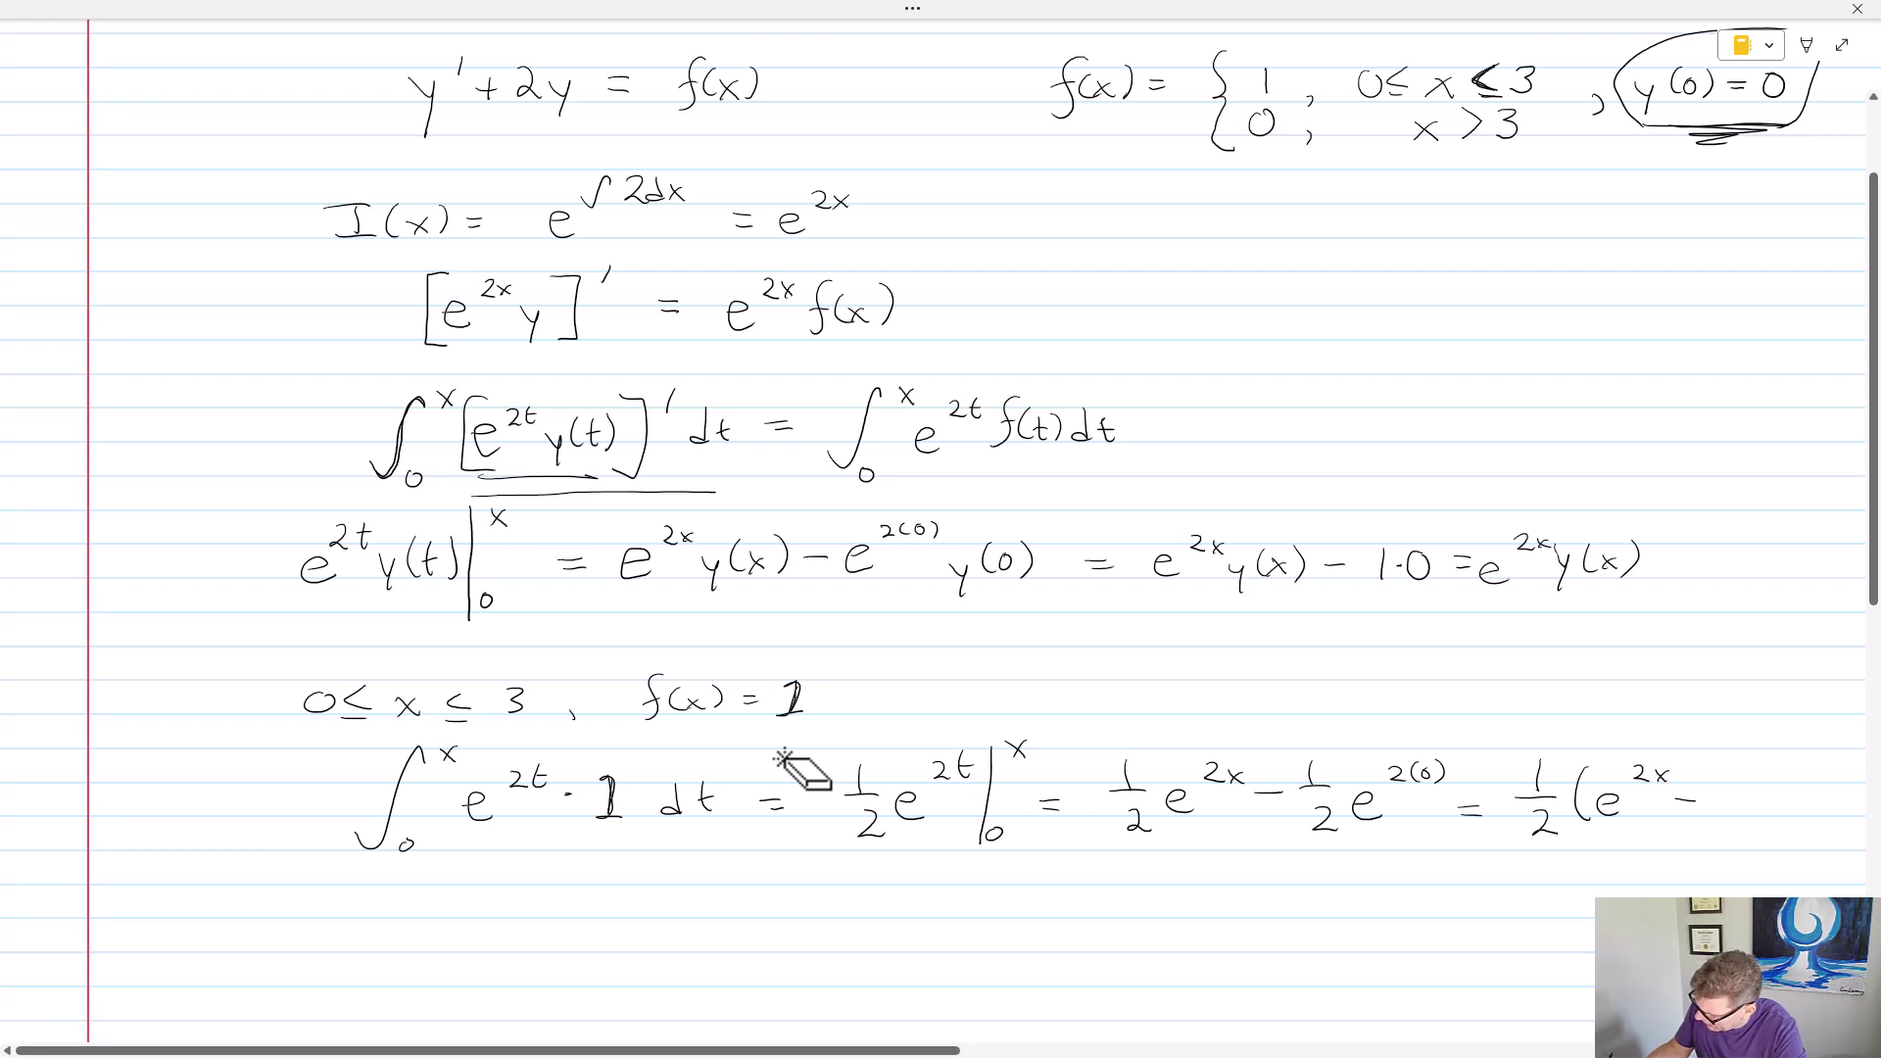